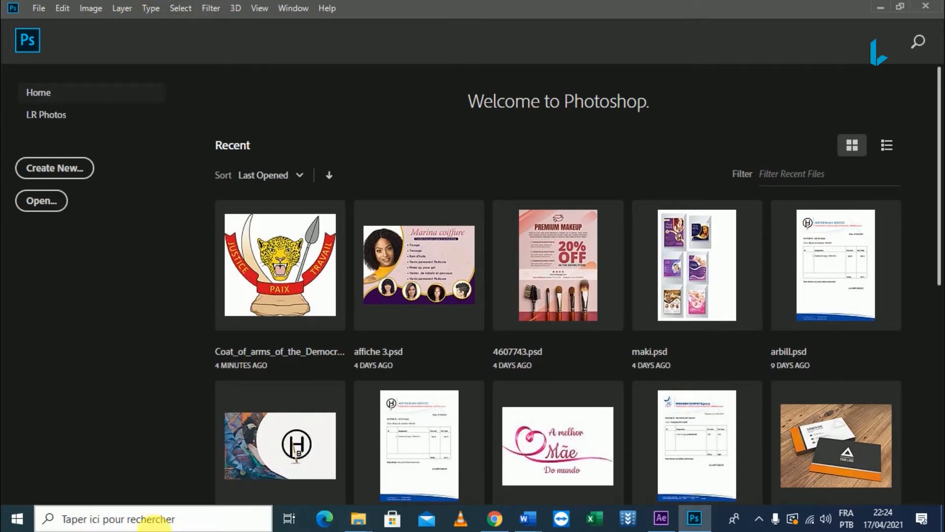
- Create a new 170 × 170 mm document at 150 pixels/inch in RGB Color with a white background
{"action": "left_click", "coordinate": [37, 9]}
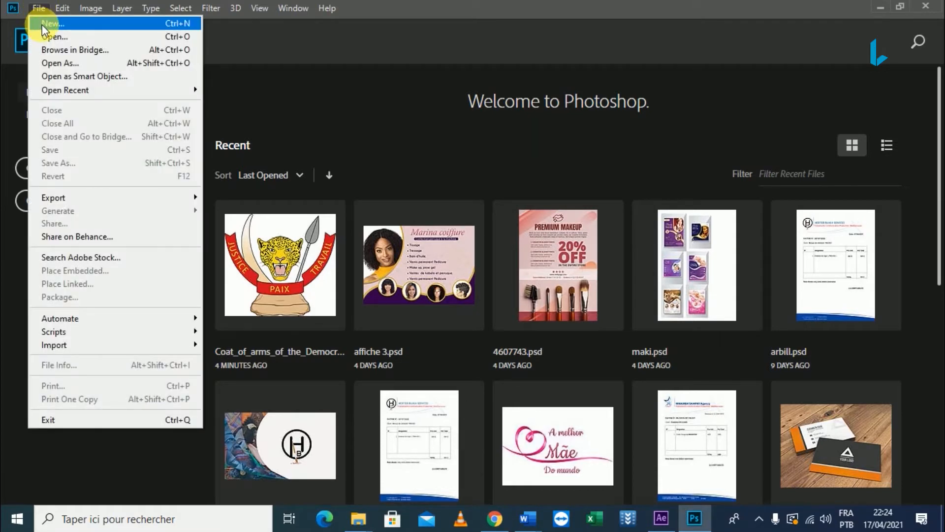
{"action": "left_click", "coordinate": [43, 25]}
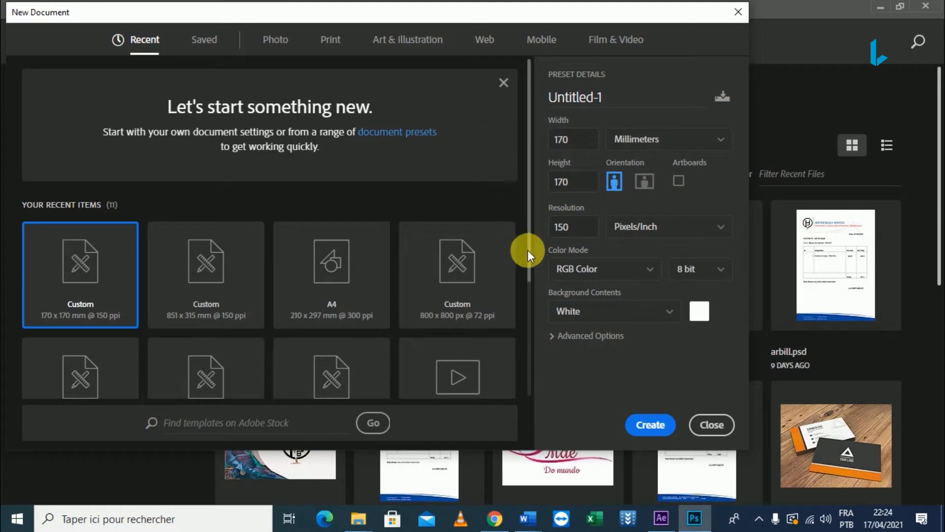
{"action": "left_click", "coordinate": [573, 146]}
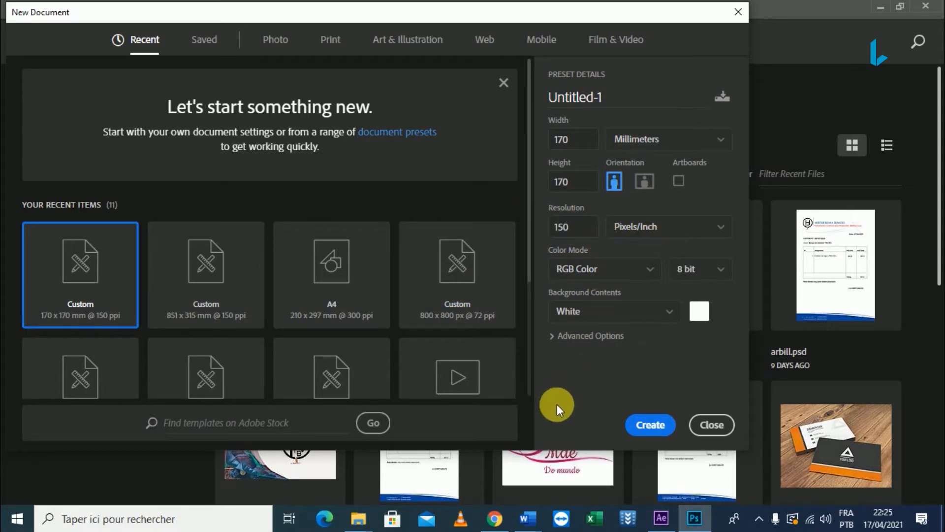
{"action": "left_click", "coordinate": [659, 424]}
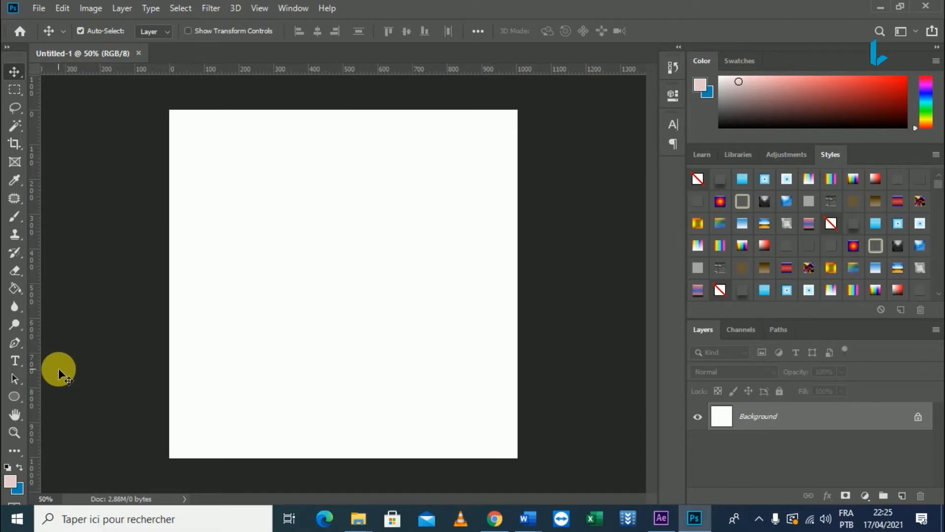
- Draw a rectangle about 1010 × 294 px across the bottom of the canvas and fill it with yellow
{"action": "left_click", "coordinate": [20, 395]}
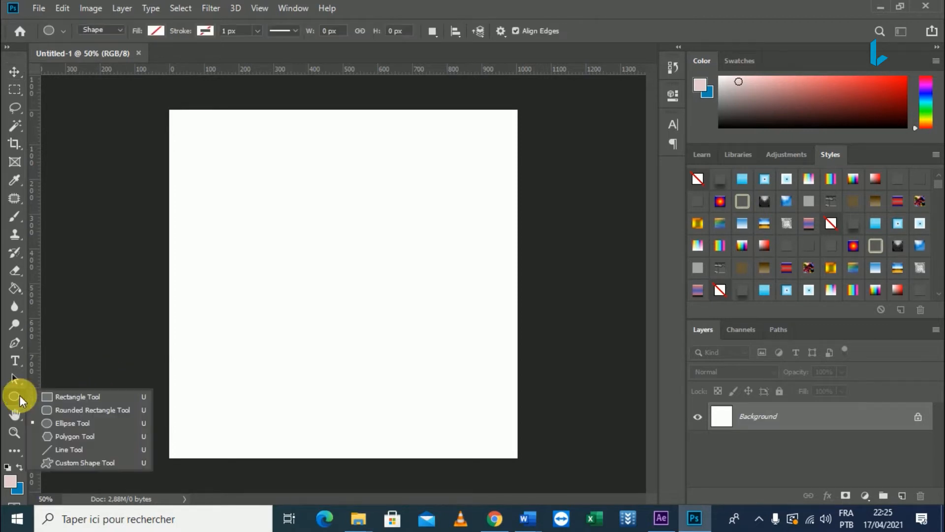
{"action": "left_click", "coordinate": [59, 398]}
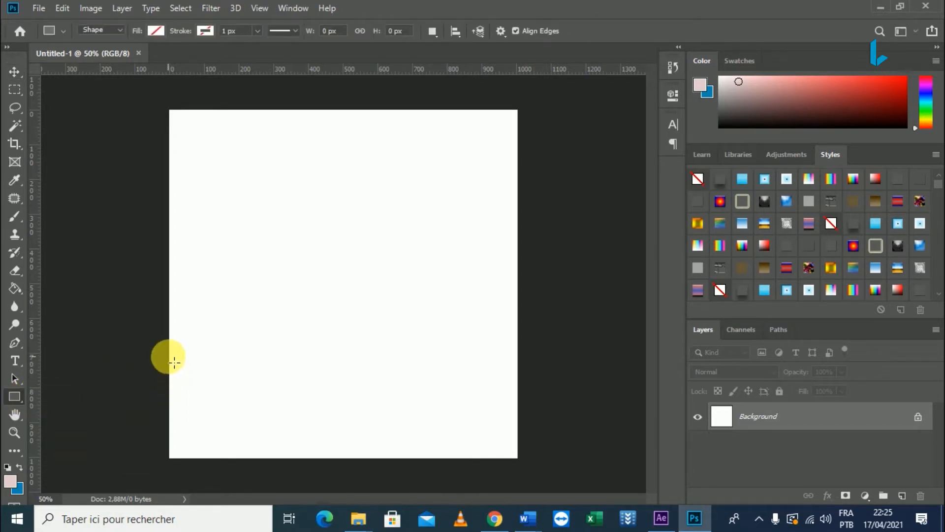
{"action": "left_click_drag", "start_coordinate": [174, 363], "coordinate": [524, 463]}
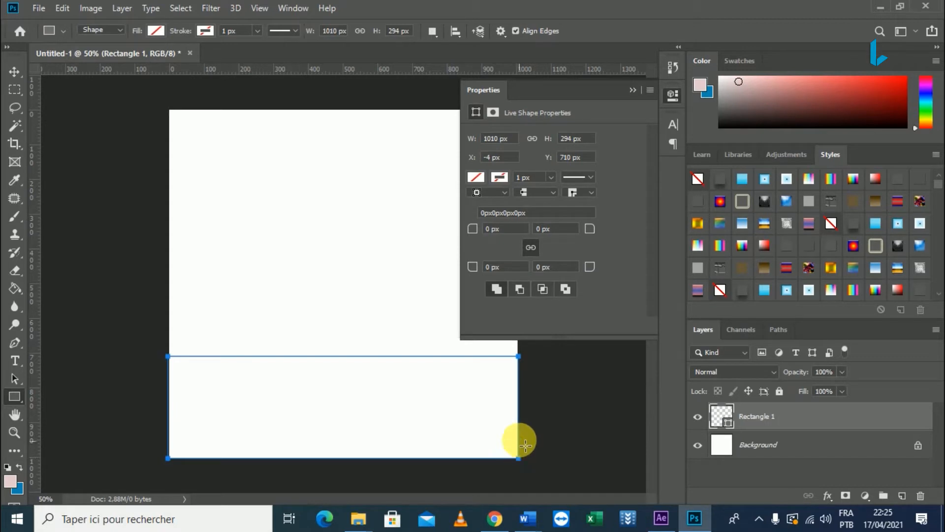
{"action": "left_click", "coordinate": [476, 176]}
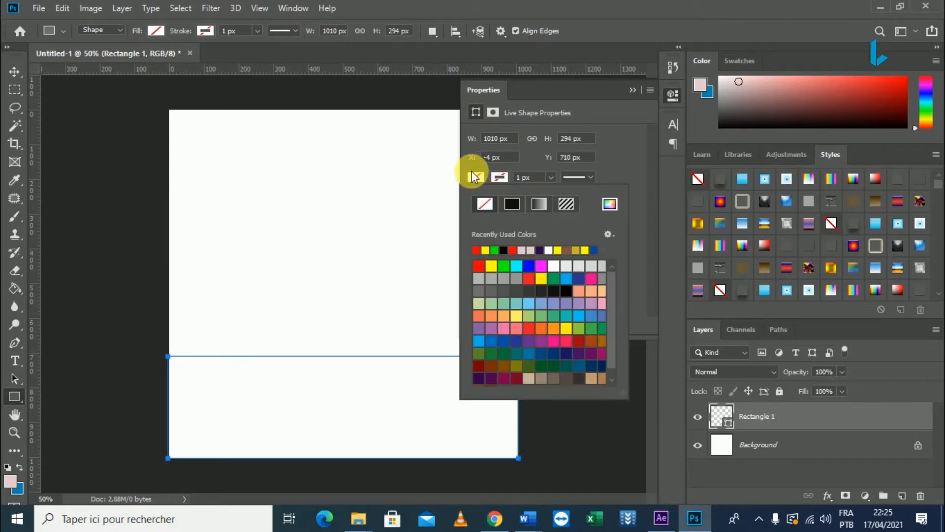
{"action": "left_click", "coordinate": [493, 270]}
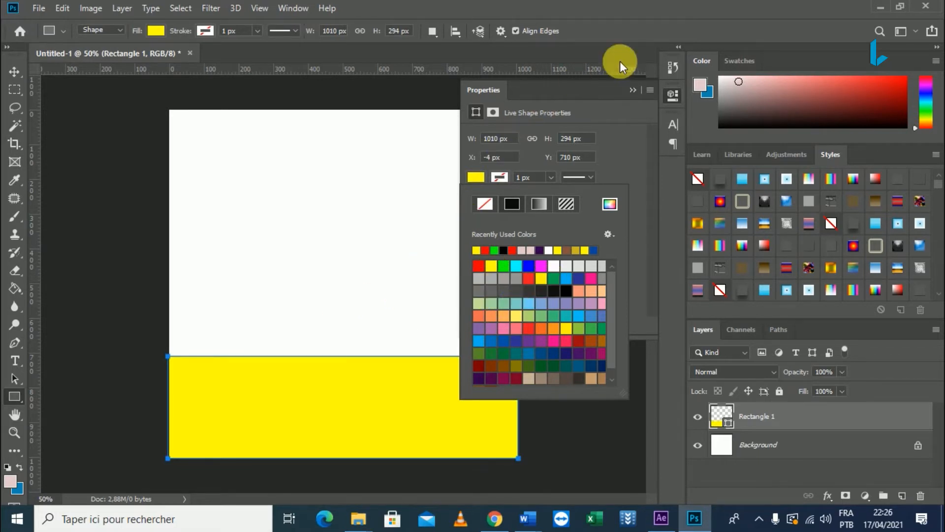
{"action": "left_click", "coordinate": [634, 93]}
{"action": "left_click", "coordinate": [633, 90]}
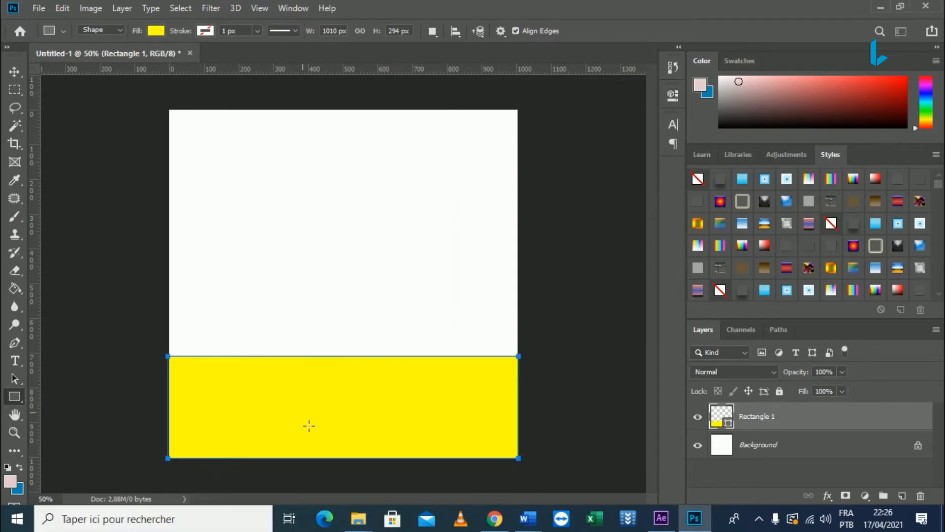
- Warp the yellow rectangle's top edge into a wave that dips in the middle, converting the live shape to a regular path
{"action": "left_click", "coordinate": [336, 343]}
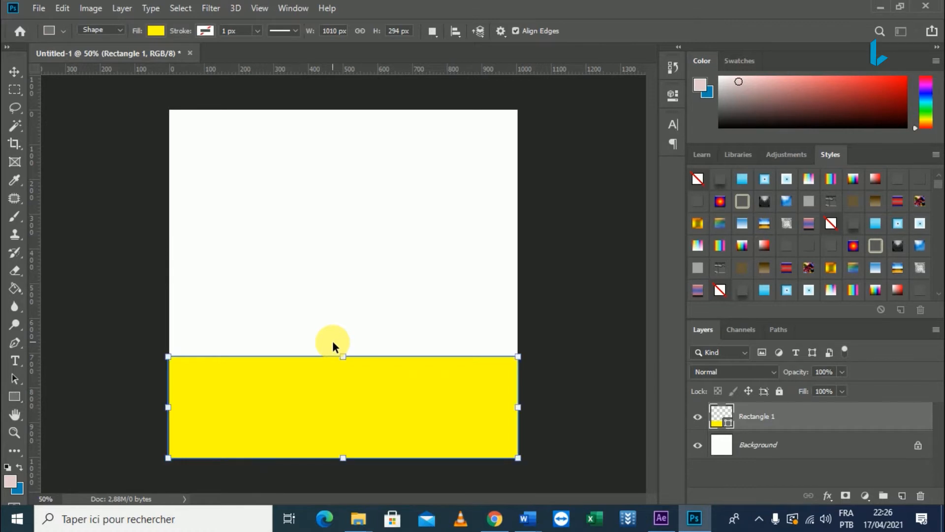
{"action": "key", "text": "ctrl+t"}
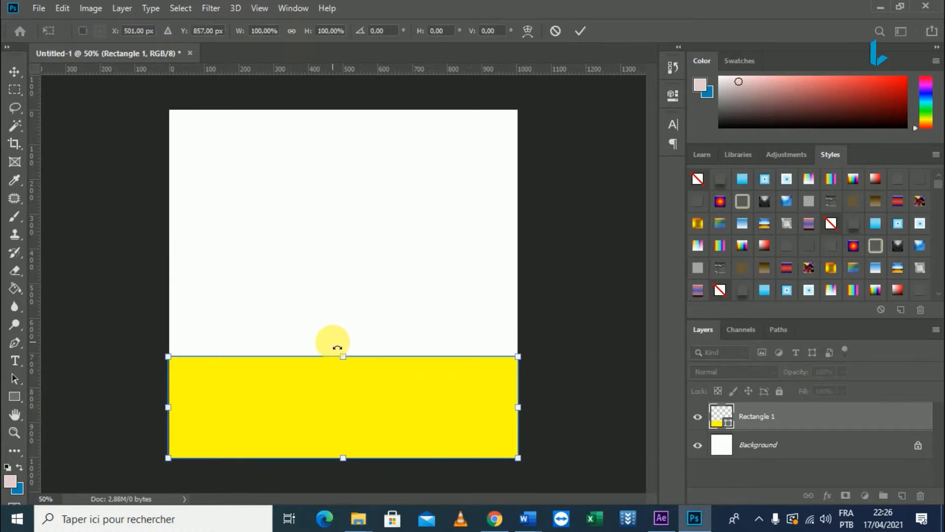
{"action": "left_click", "coordinate": [525, 35]}
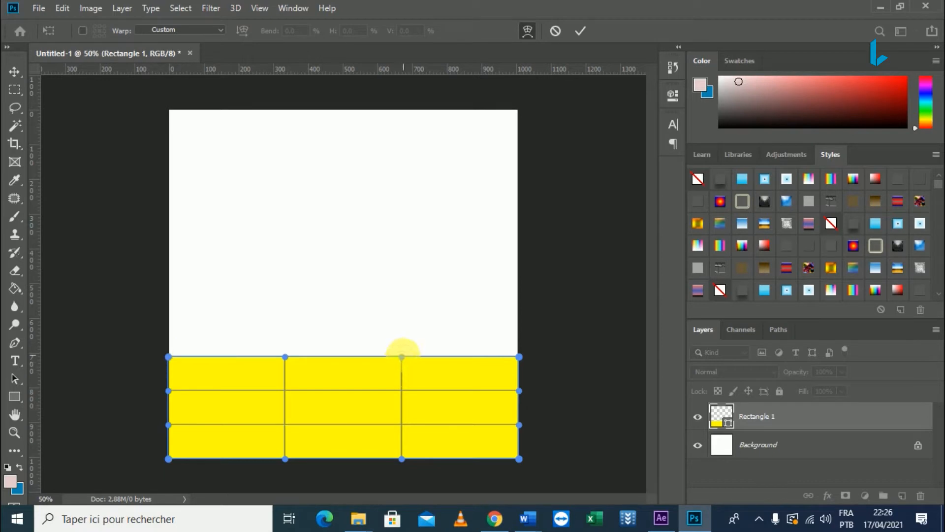
{"action": "left_click_drag", "start_coordinate": [402, 357], "coordinate": [293, 474]}
{"action": "key", "text": "u"}
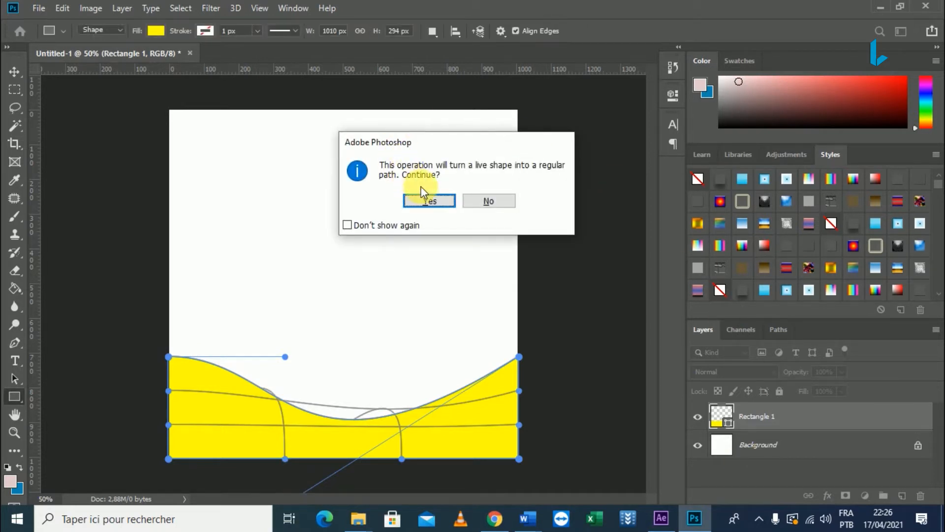
{"action": "left_click", "coordinate": [428, 201]}
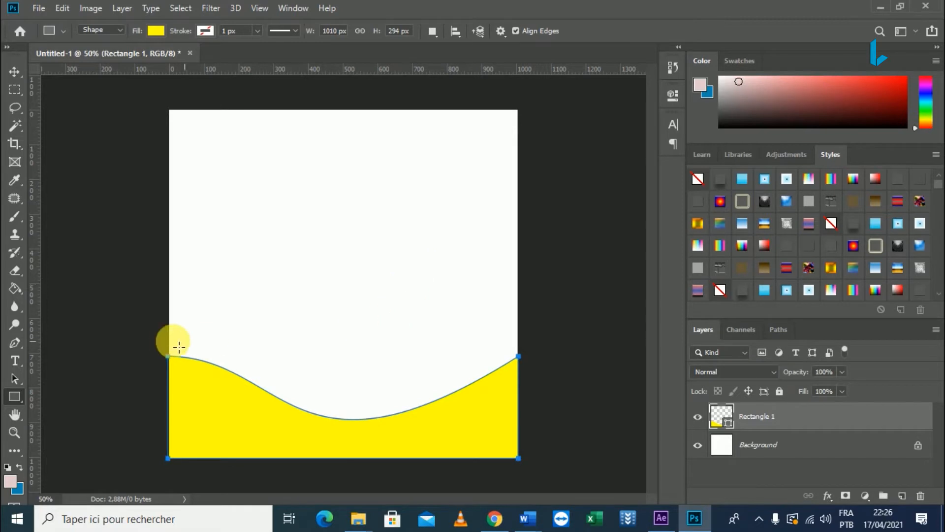
{"action": "left_click", "coordinate": [13, 71]}
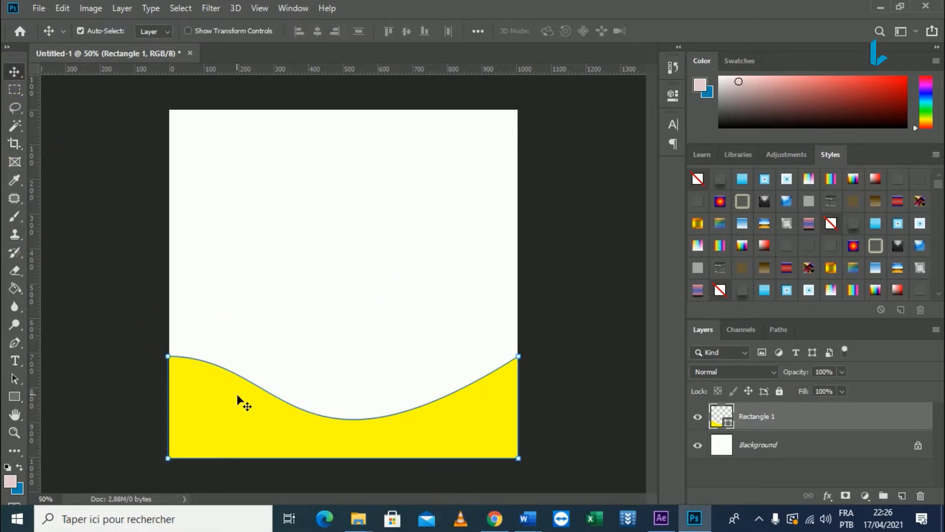
- On a new layer, draw a circle about 342 px in diameter in the upper-left area of the canvas
{"action": "left_click", "coordinate": [13, 396]}
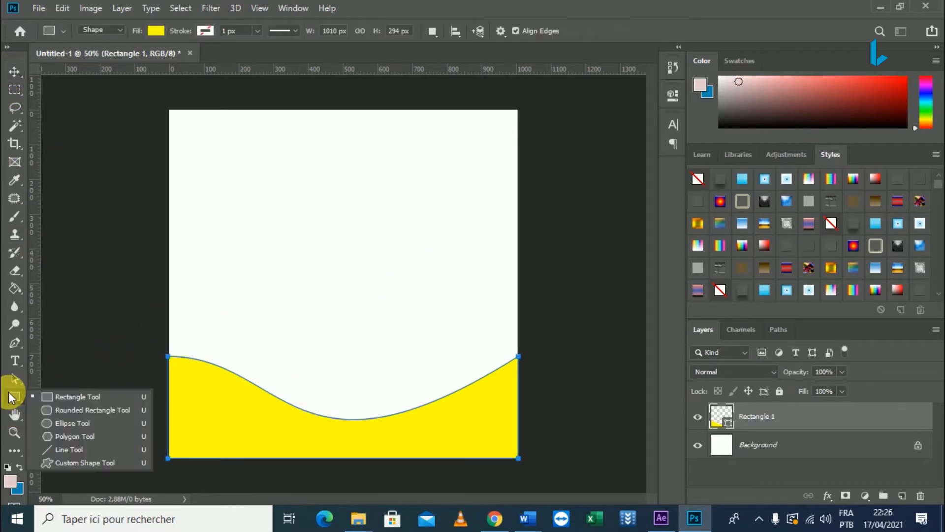
{"action": "left_click", "coordinate": [52, 424]}
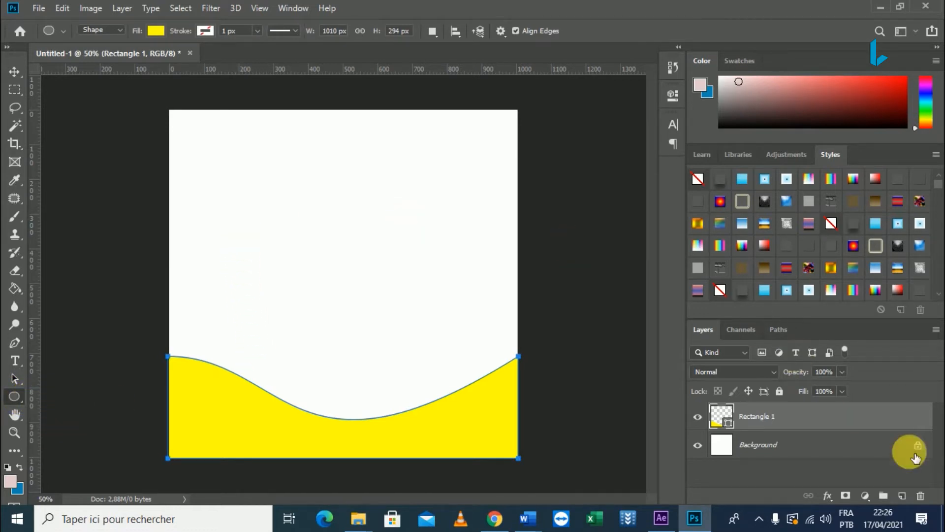
{"action": "left_click", "coordinate": [902, 495]}
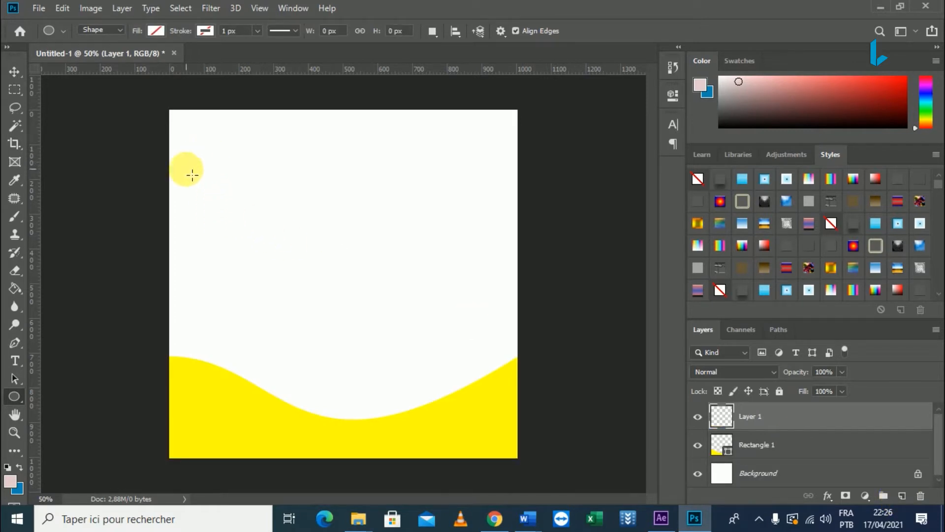
{"action": "left_click_drag", "start_coordinate": [192, 175], "coordinate": [319, 294]}
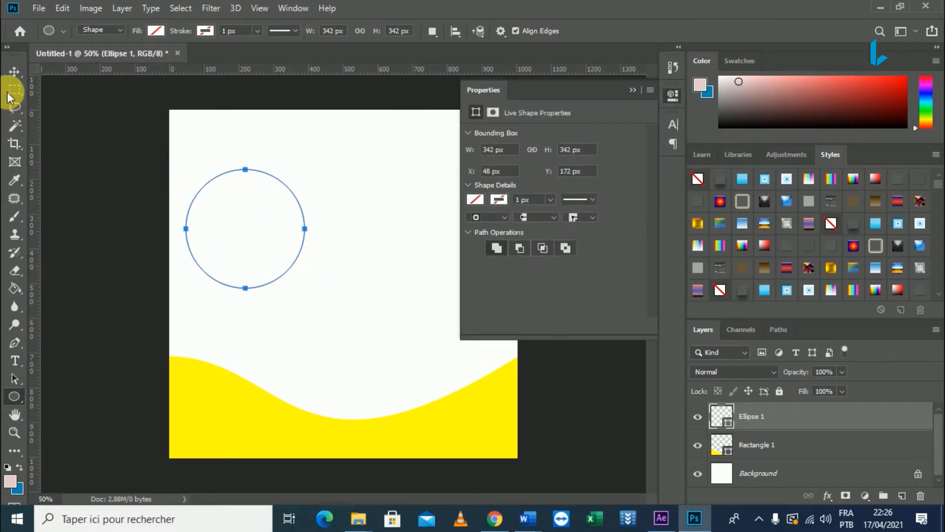
{"action": "left_click", "coordinate": [14, 72]}
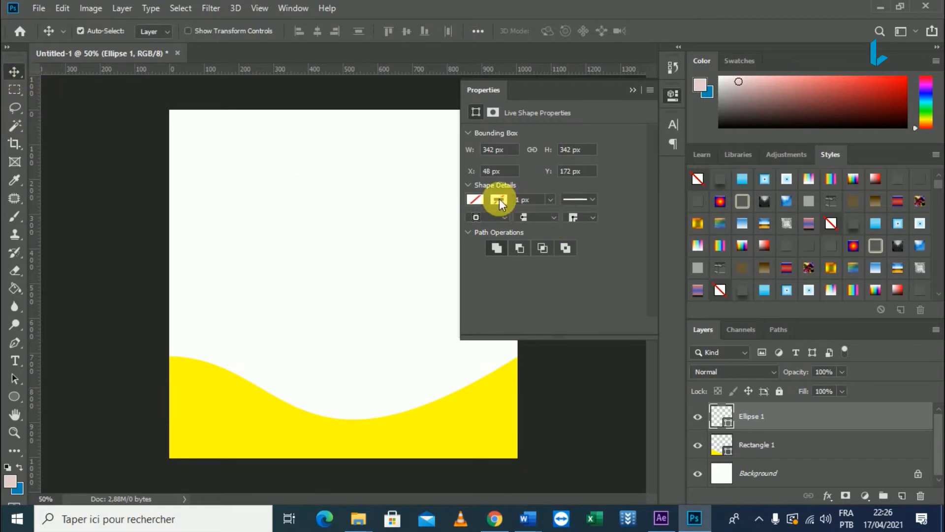
- Fill the circle with red and move it down over the left part of the yellow wave
{"action": "left_click", "coordinate": [474, 198]}
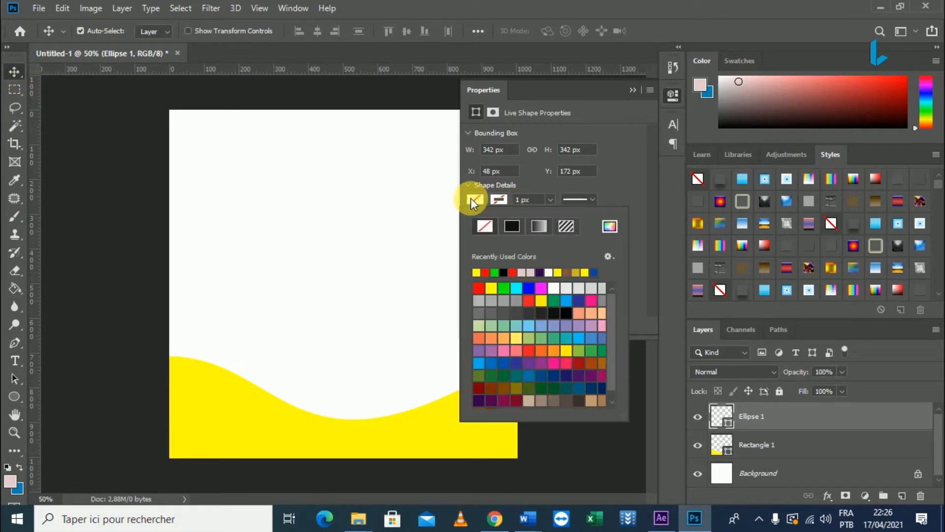
{"action": "left_click", "coordinate": [477, 272]}
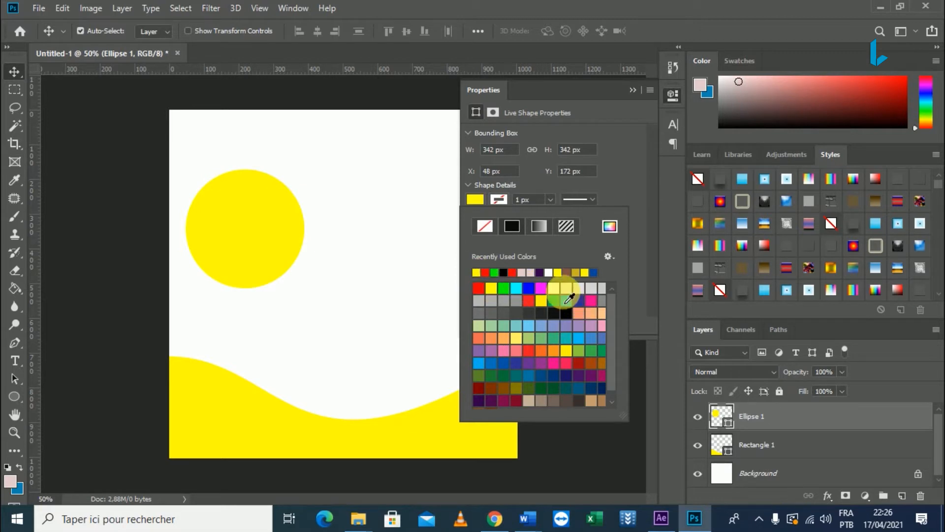
{"action": "left_click", "coordinate": [554, 289]}
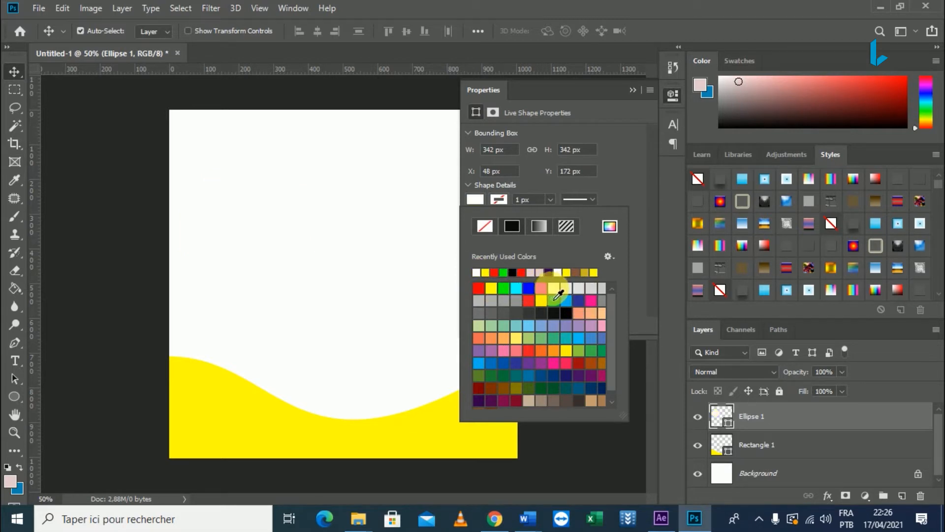
{"action": "left_click", "coordinate": [507, 291]}
{"action": "left_click", "coordinate": [480, 291]}
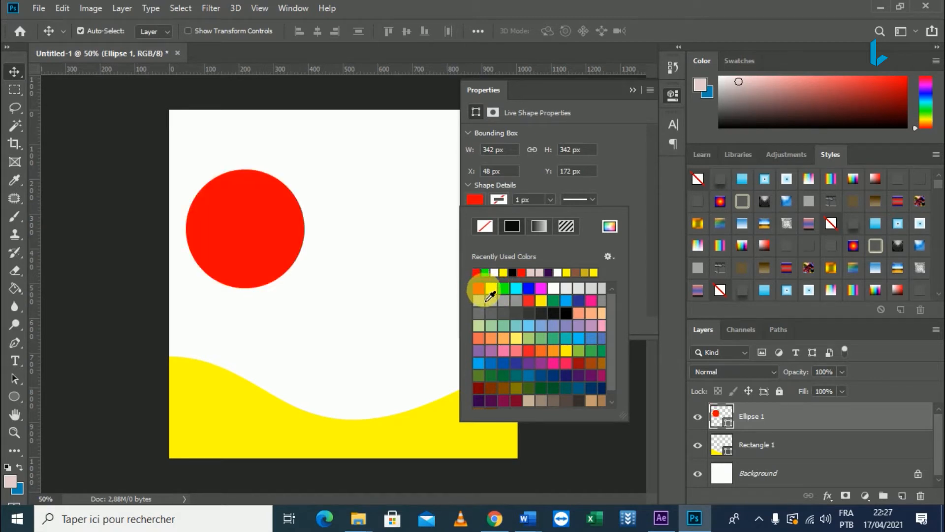
{"action": "left_click", "coordinate": [341, 195]}
{"action": "left_click_drag", "start_coordinate": [244, 220], "coordinate": [255, 376]}
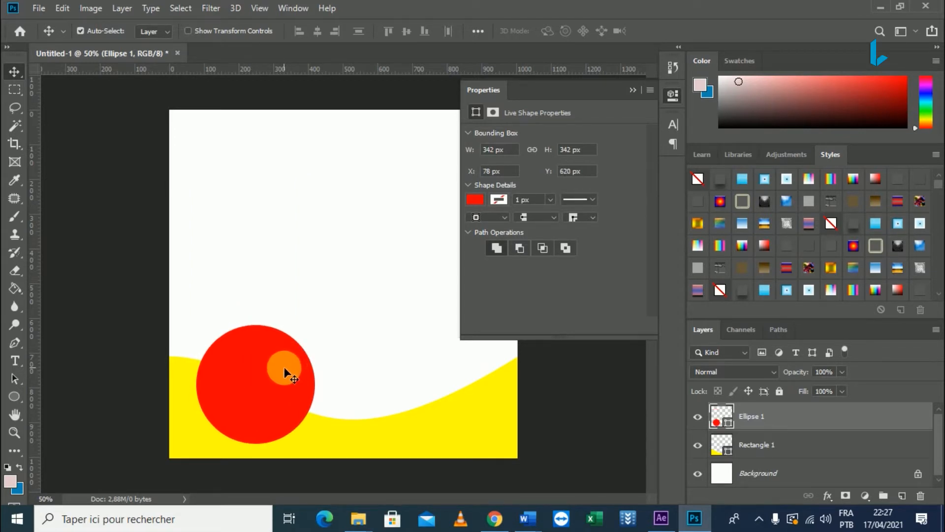
{"action": "left_click", "coordinate": [628, 89]}
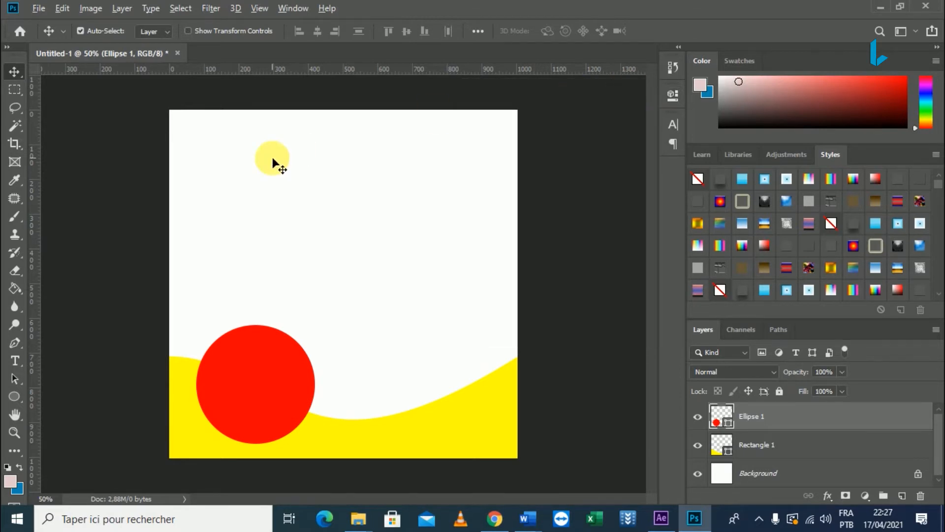
- Place the Coat_of_arms_of_the_Democratic_Republic_of_the_Congo PNG from the Téléchargements folder into the document
{"action": "key", "text": "alt+Tab"}
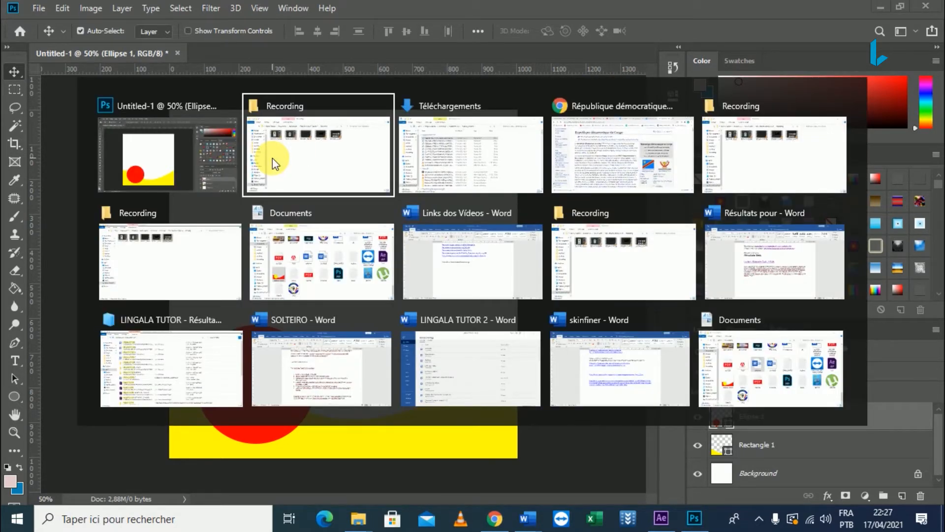
{"action": "key", "text": "alt+Tab"}
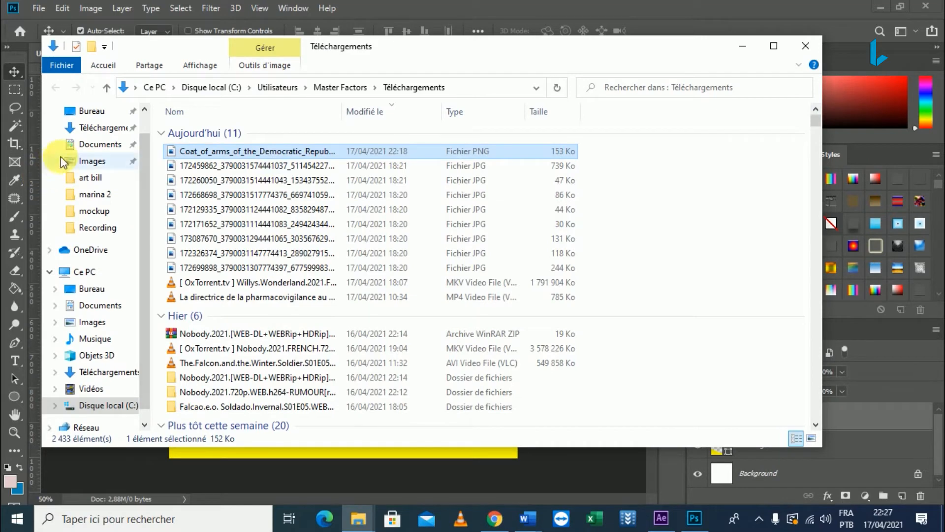
{"action": "left_click", "coordinate": [79, 127]}
{"action": "left_click", "coordinate": [208, 156]}
{"action": "left_click_drag", "start_coordinate": [208, 157], "coordinate": [423, 468]}
{"action": "left_click_drag", "start_coordinate": [515, 491], "coordinate": [297, 413]}
{"action": "left_click_drag", "start_coordinate": [237, 383], "coordinate": [237, 384]}
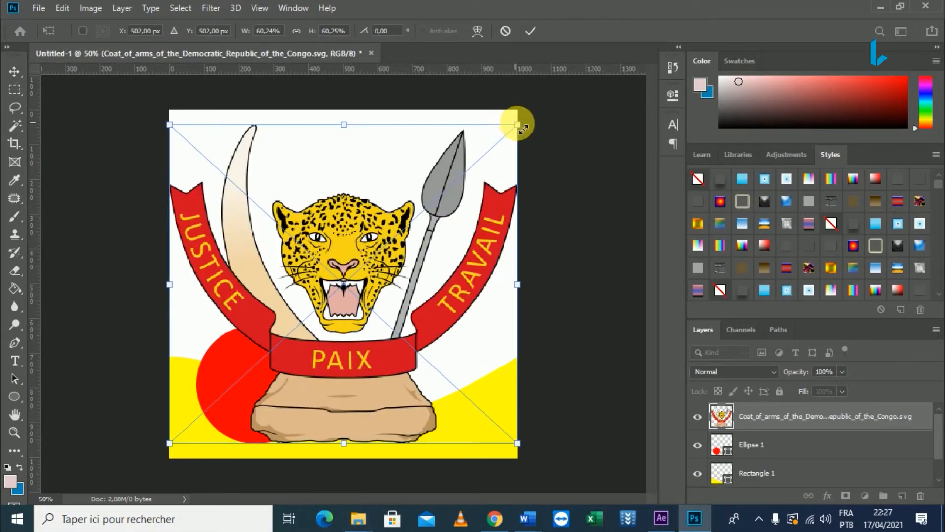
- Scale the placed coat of arms to about 17% and center it on the red circle
{"action": "left_click_drag", "start_coordinate": [523, 123], "coordinate": [405, 245]}
{"action": "left_click_drag", "start_coordinate": [344, 279], "coordinate": [255, 379]}
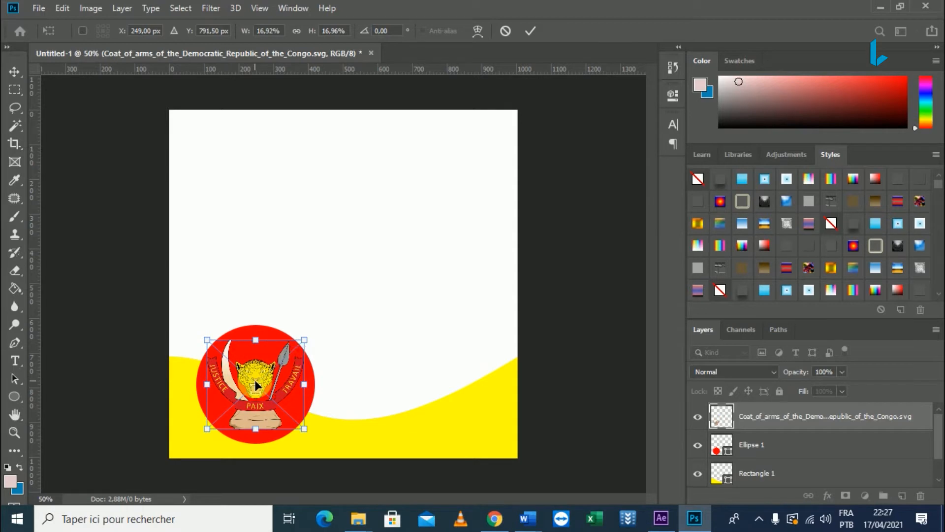
{"action": "key", "text": "Return"}
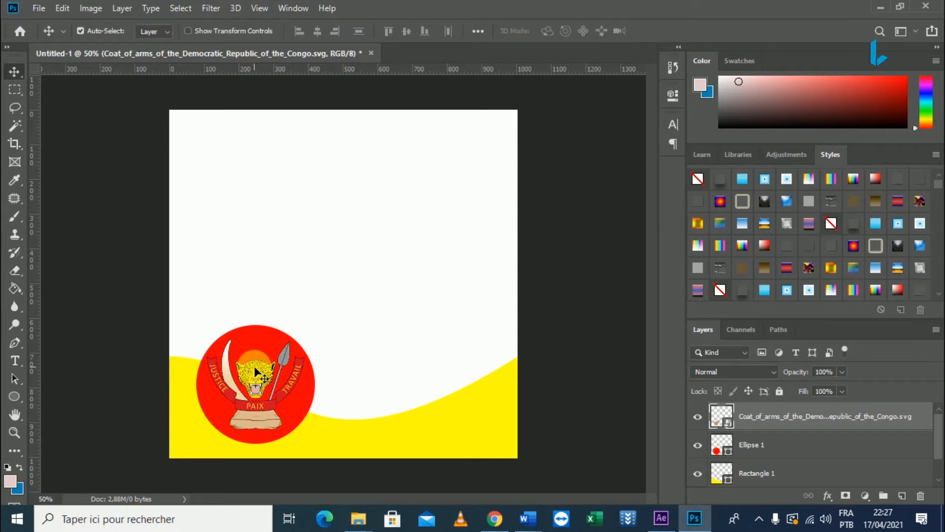
- Recolor the circle behind the coat of arms to pale pink, hex f2dada
{"action": "double_click", "coordinate": [715, 451]}
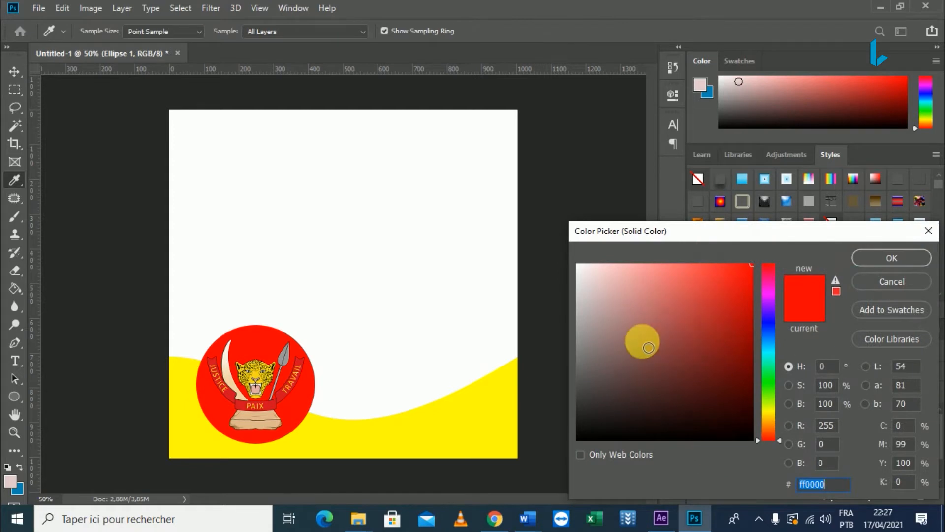
{"action": "left_click", "coordinate": [709, 287]}
{"action": "left_click", "coordinate": [614, 331]}
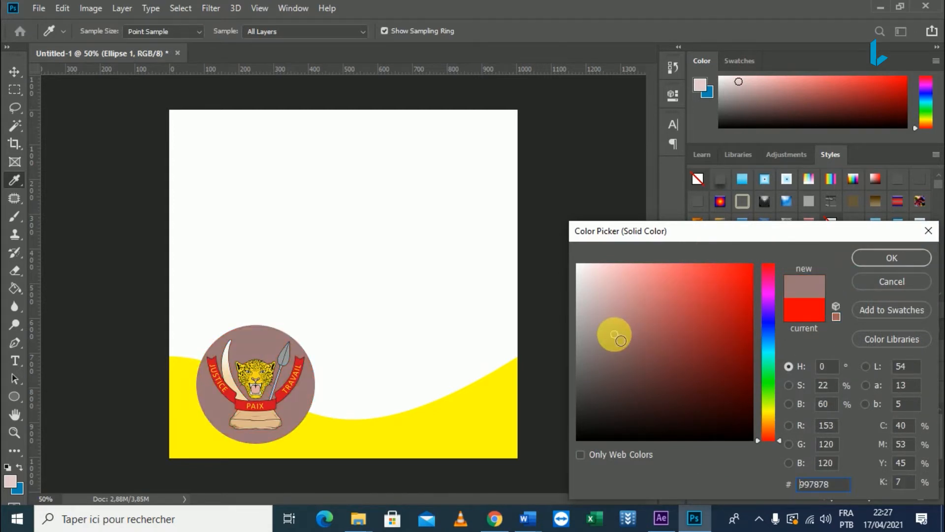
{"action": "left_click", "coordinate": [594, 272]}
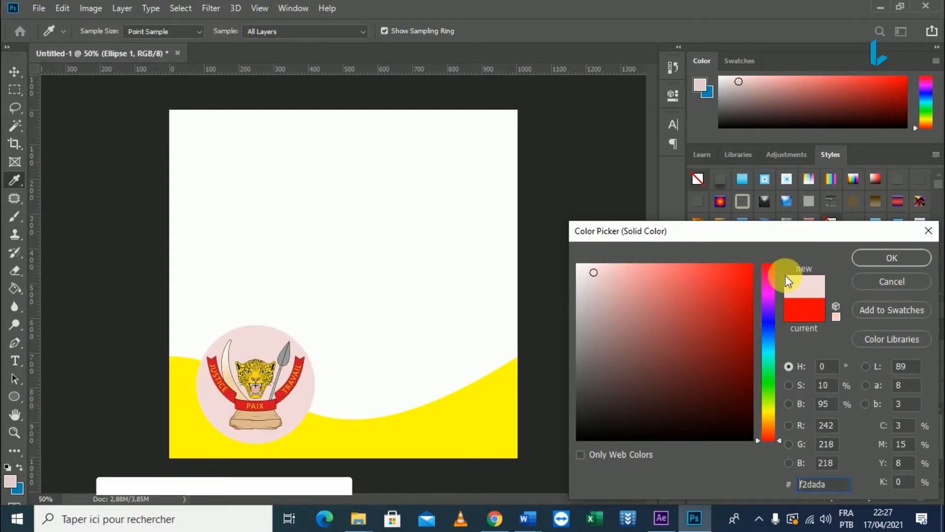
{"action": "left_click", "coordinate": [891, 259]}
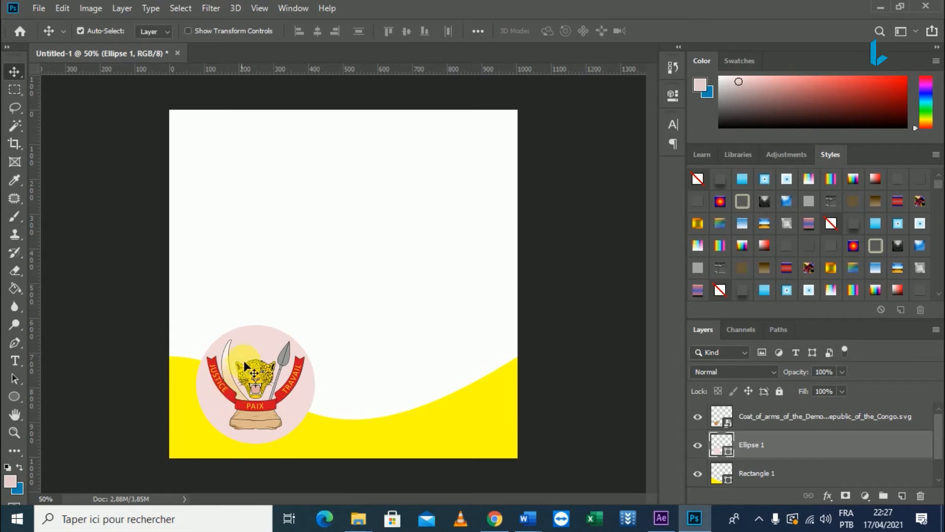
- Add a 7 px gold outside stroke to the pale pink circle at 100% opacity
{"action": "left_click", "coordinate": [827, 495]}
{"action": "left_click", "coordinate": [862, 395]}
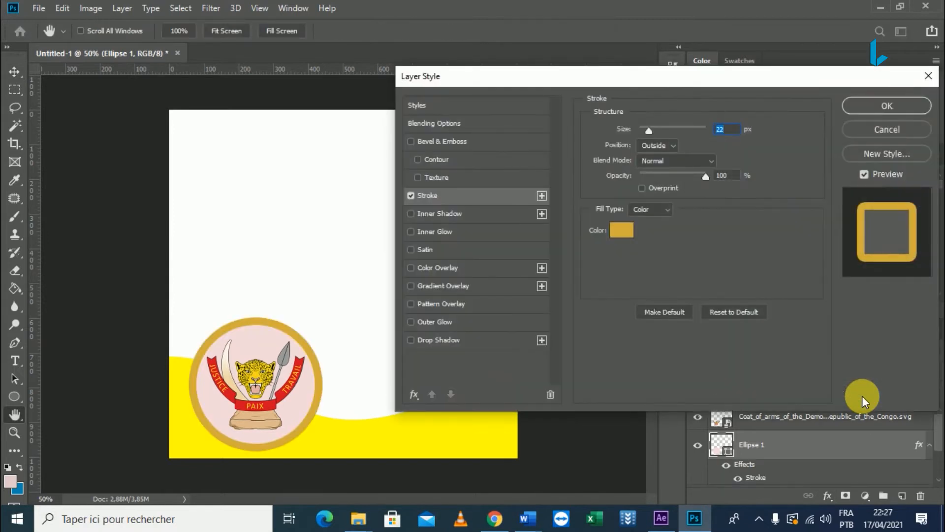
{"action": "left_click_drag", "start_coordinate": [650, 132], "coordinate": [645, 127]}
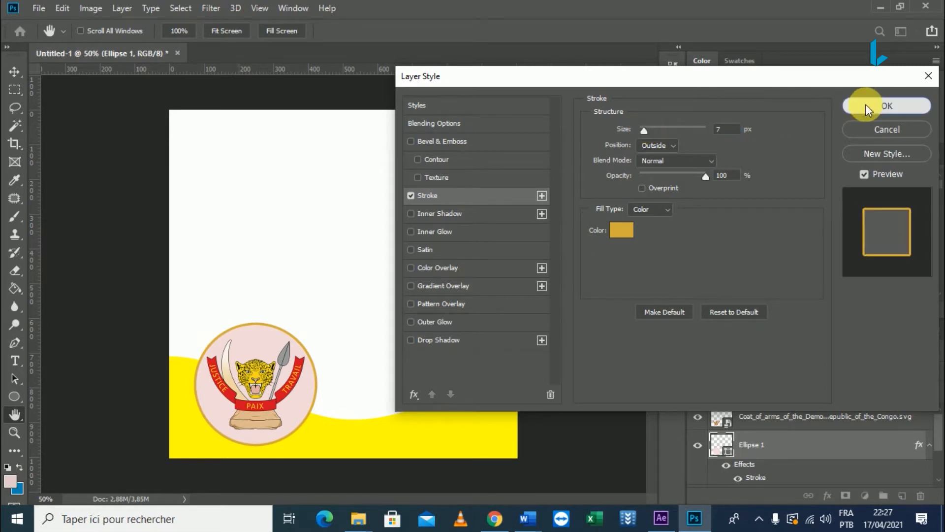
{"action": "left_click", "coordinate": [865, 105]}
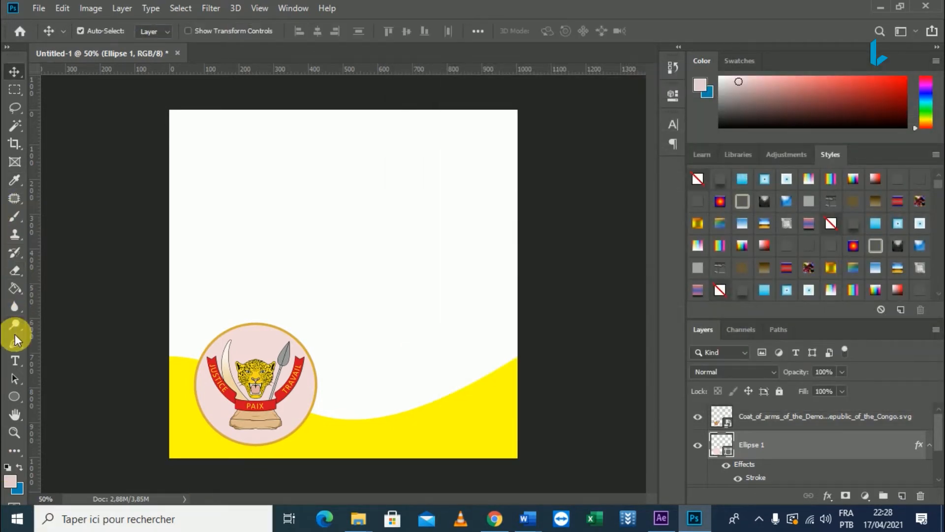
- On a new layer above the coat of arms, add the text RDC near the middle of the canvas in Caviar Dreams Bold
{"action": "left_click", "coordinate": [15, 360]}
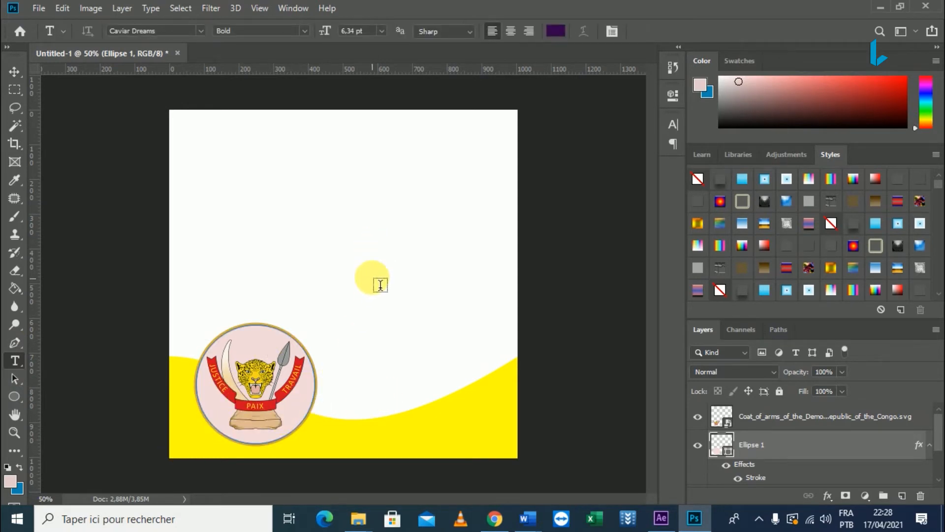
{"action": "left_click", "coordinate": [792, 422]}
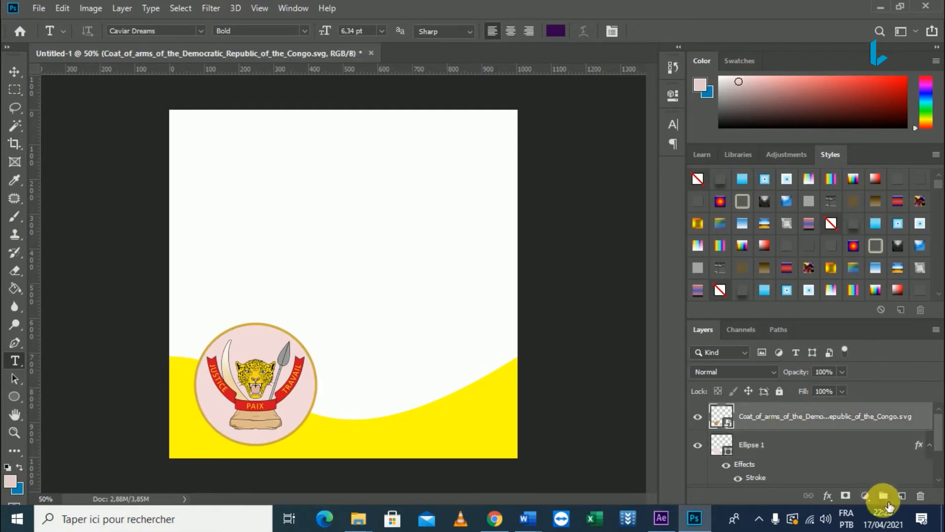
{"action": "left_click", "coordinate": [903, 496]}
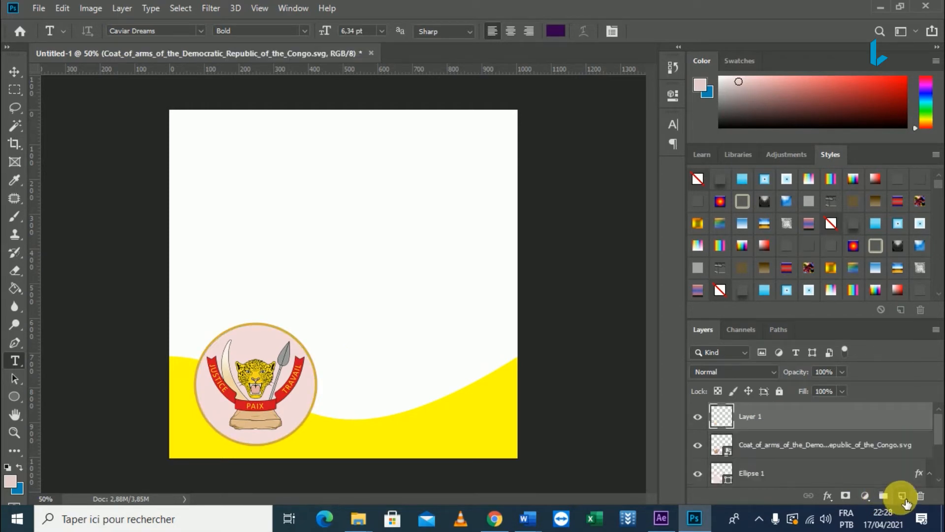
{"action": "left_click", "coordinate": [321, 244]}
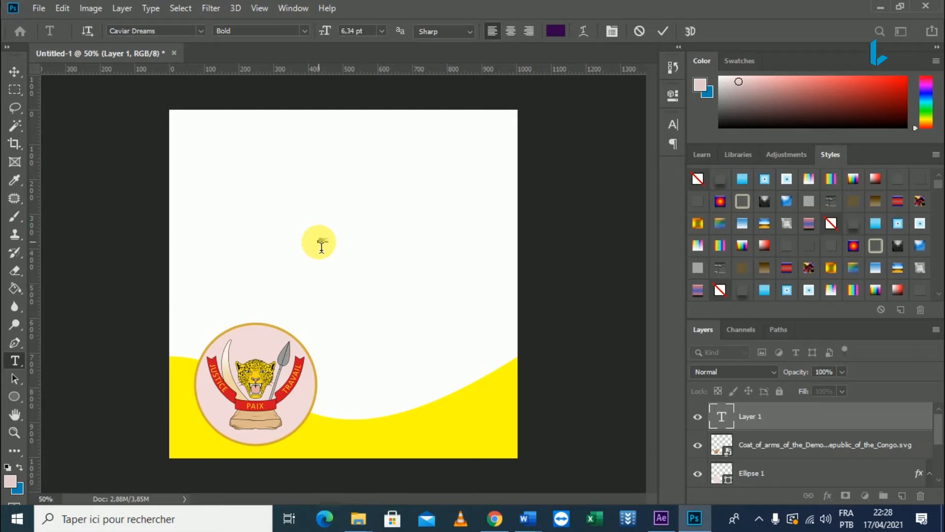
{"action": "type", "text": "RDC"}
{"action": "left_click", "coordinate": [17, 72]}
{"action": "left_click_drag", "start_coordinate": [382, 238], "coordinate": [382, 242]}
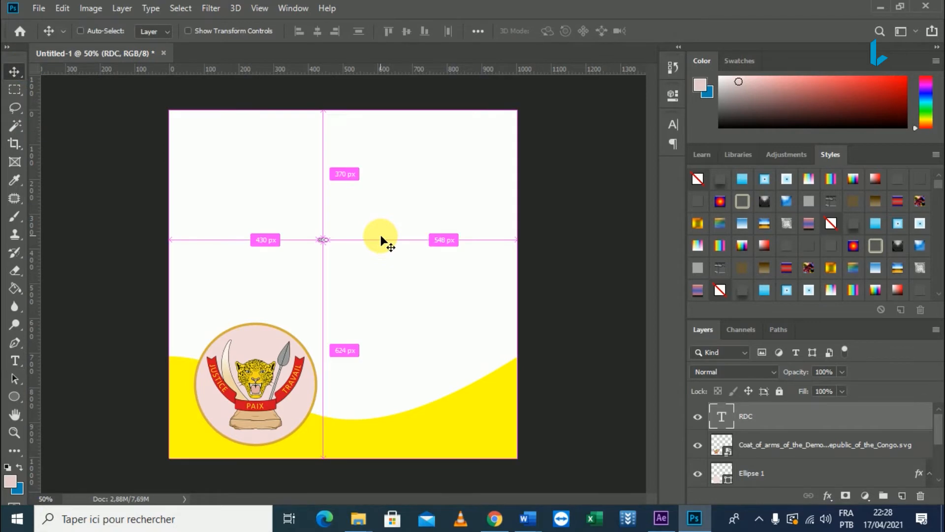
- Scale the RDC text to about 1005% and place it over the lower-right part of the wave's edge
{"action": "key", "text": "ctrl+t"}
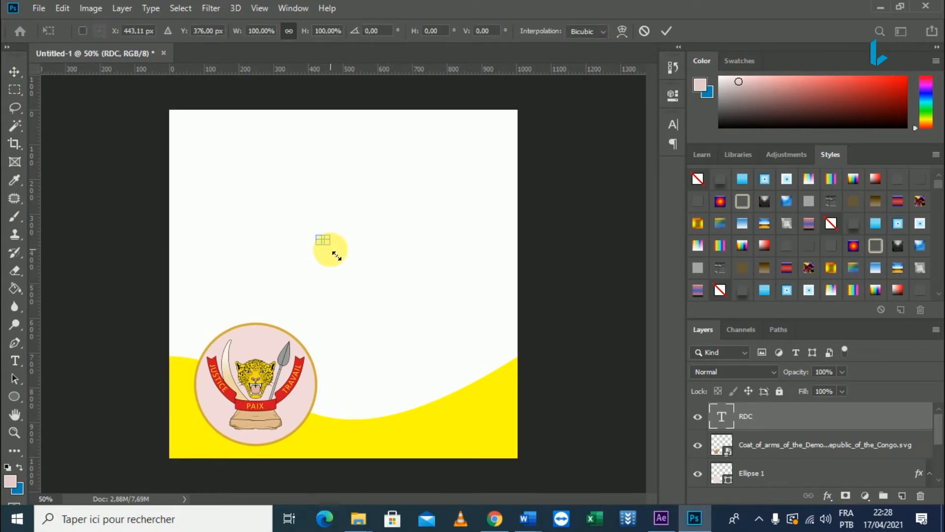
{"action": "left_click_drag", "start_coordinate": [336, 255], "coordinate": [367, 312]}
{"action": "left_click_drag", "start_coordinate": [348, 253], "coordinate": [446, 433]}
{"action": "left_click_drag", "start_coordinate": [476, 383], "coordinate": [444, 411]}
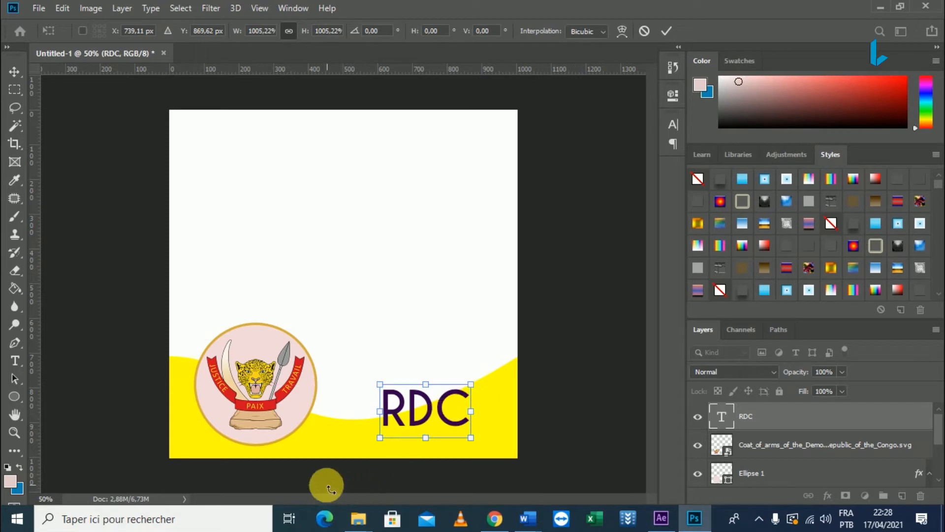
{"action": "key", "text": "Return"}
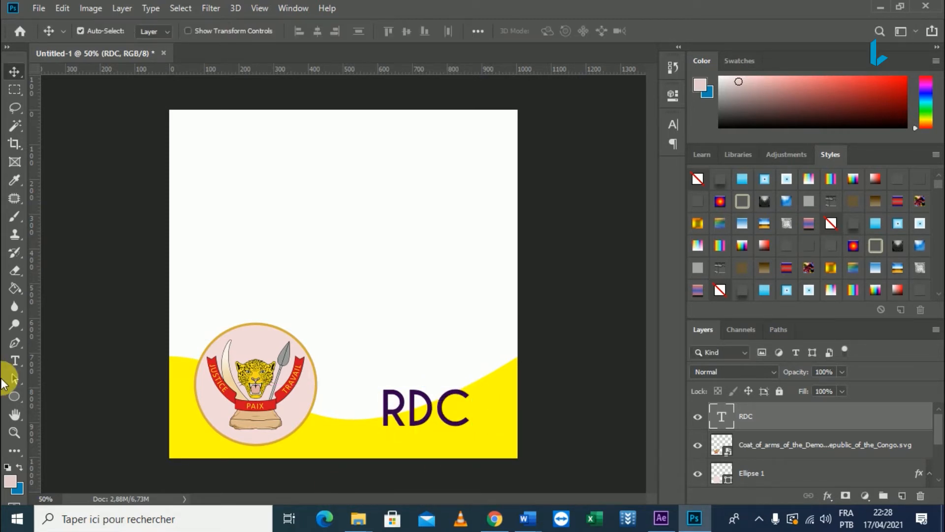
- Recolor the RDC text to blue 0092f8 and move it fully onto the yellow wave near the canvas's lower-right corner
{"action": "left_click", "coordinate": [15, 360]}
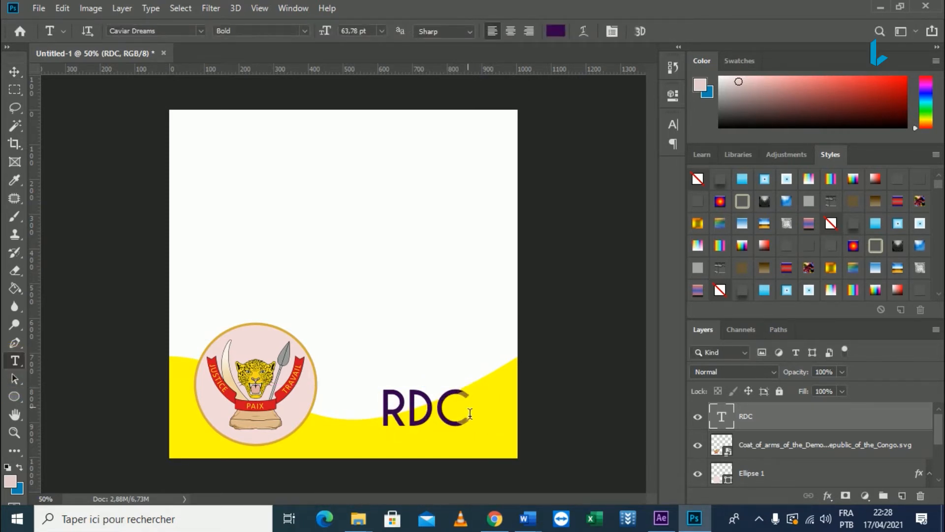
{"action": "left_click_drag", "start_coordinate": [470, 413], "coordinate": [389, 413]}
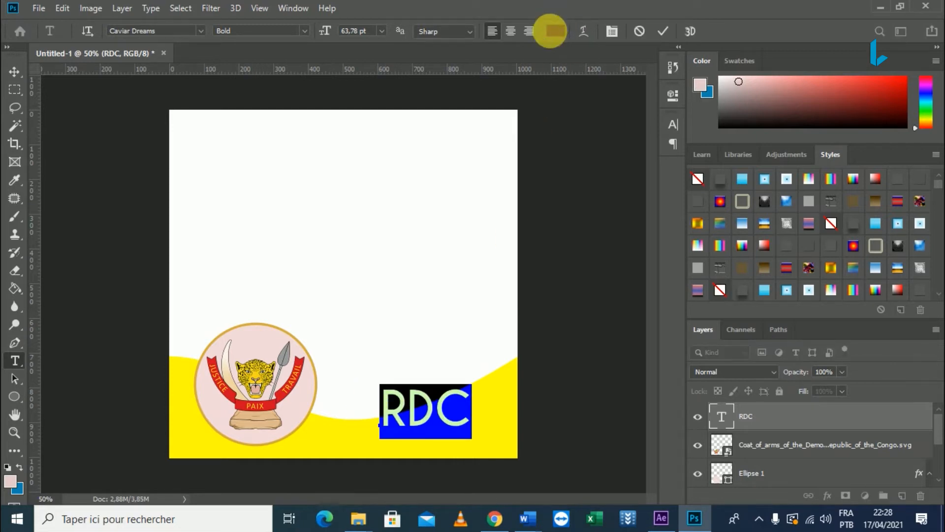
{"action": "left_click", "coordinate": [556, 31]}
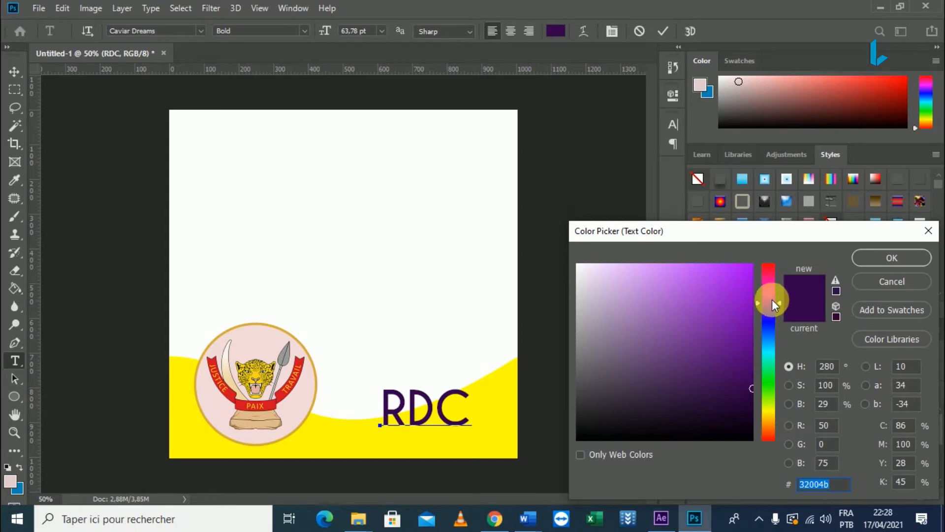
{"action": "left_click", "coordinate": [764, 323]}
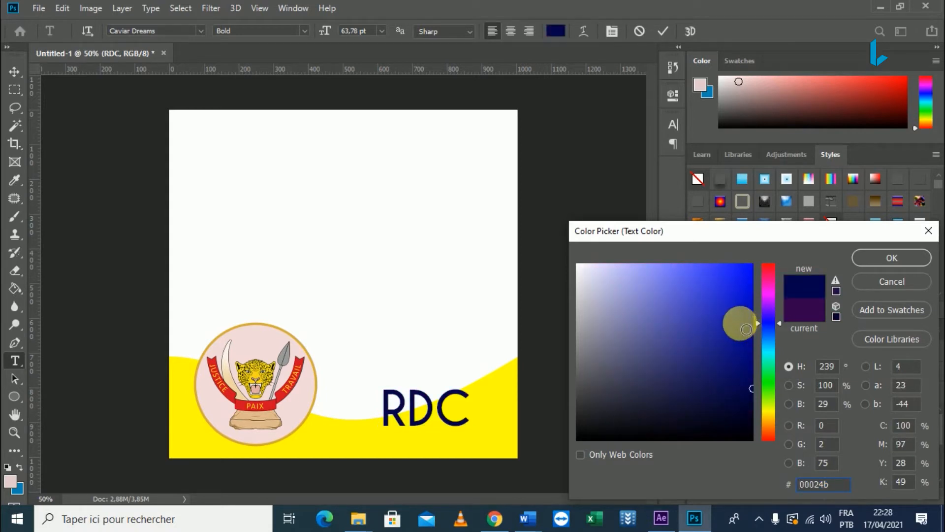
{"action": "mouse_move", "coordinate": [748, 266]}
{"action": "left_mouse_down"}
{"action": "mouse_move", "coordinate": [730, 280]}
{"action": "mouse_move", "coordinate": [747, 267]}
{"action": "mouse_move", "coordinate": [767, 287]}
{"action": "left_mouse_up"}
{"action": "left_click_drag", "start_coordinate": [757, 320], "coordinate": [752, 340]}
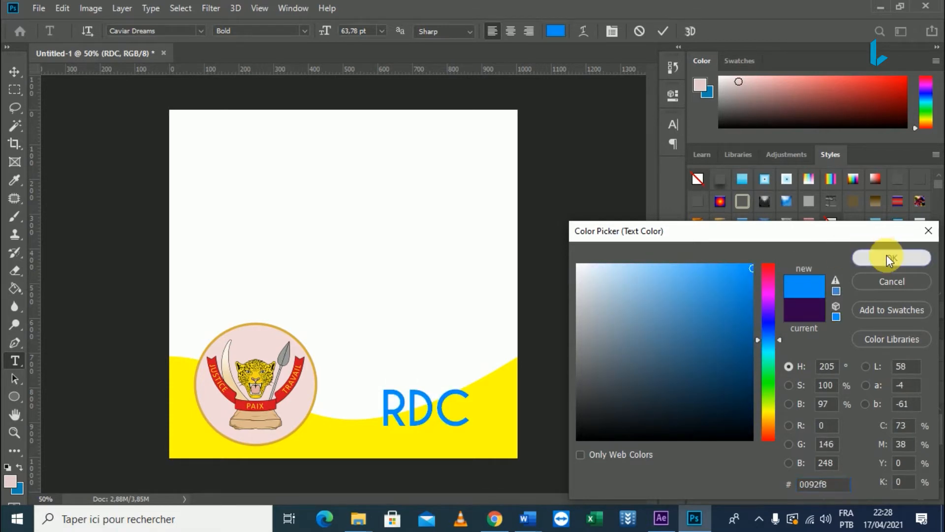
{"action": "left_click", "coordinate": [887, 255]}
{"action": "left_click", "coordinate": [14, 71]}
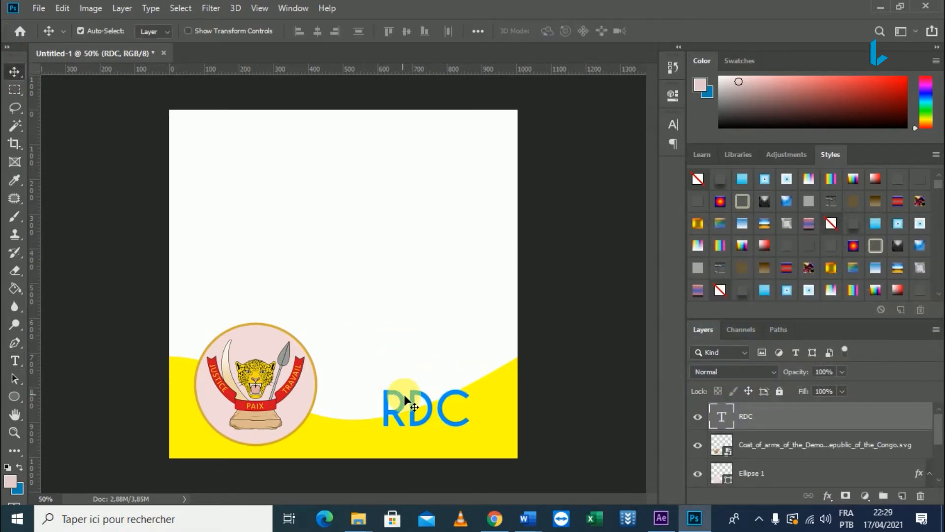
{"action": "left_click_drag", "start_coordinate": [415, 410], "coordinate": [448, 432]}
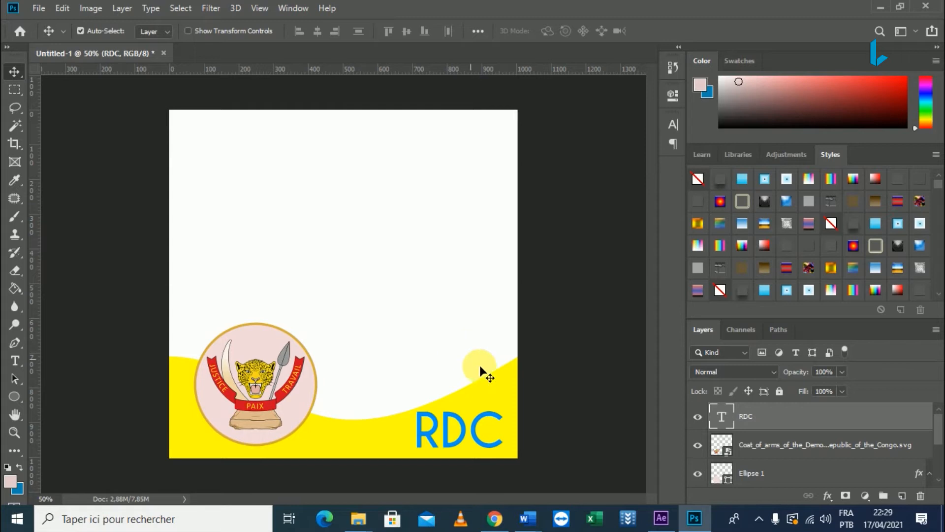
- Hide the white Background layer and save the design as a PNG named RDC LOG in Documents with the large file size option
{"action": "scroll", "coordinate": [718, 458], "scroll_direction": "down", "scroll_amount": 3}
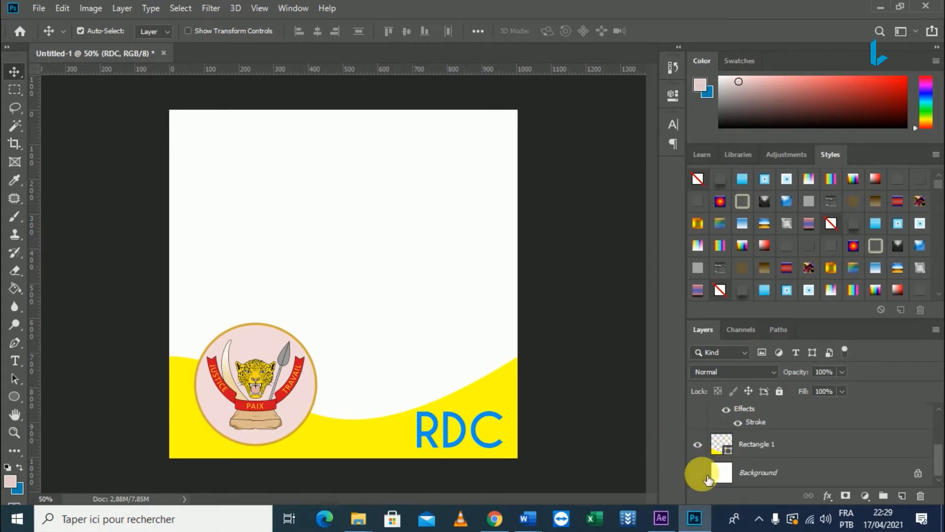
{"action": "left_click", "coordinate": [705, 476]}
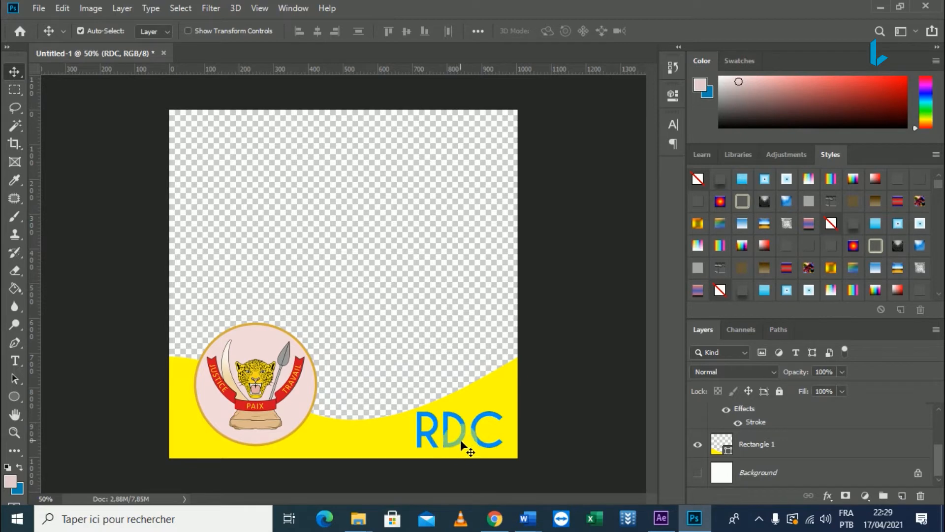
{"action": "left_click", "coordinate": [30, 9]}
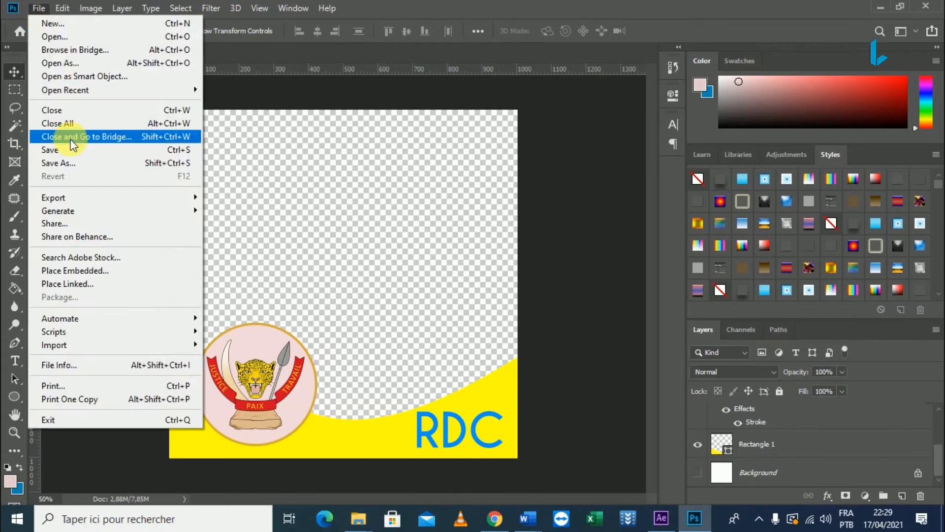
{"action": "left_click", "coordinate": [81, 167]}
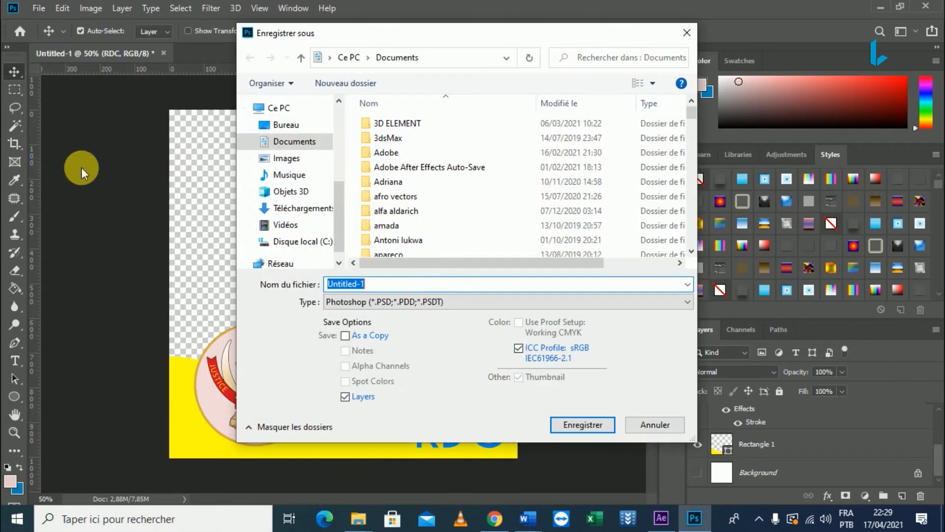
{"action": "left_click", "coordinate": [560, 302]}
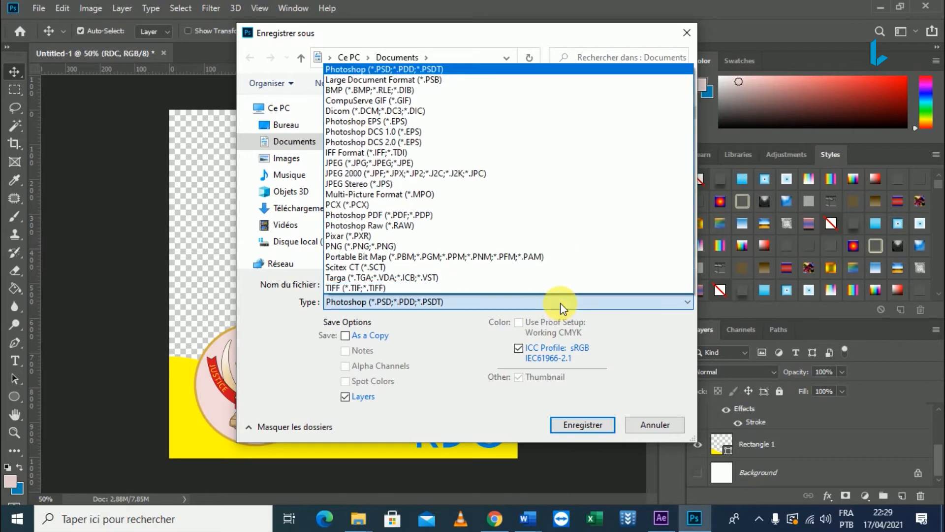
{"action": "left_click", "coordinate": [408, 245]}
{"action": "left_click", "coordinate": [412, 285]}
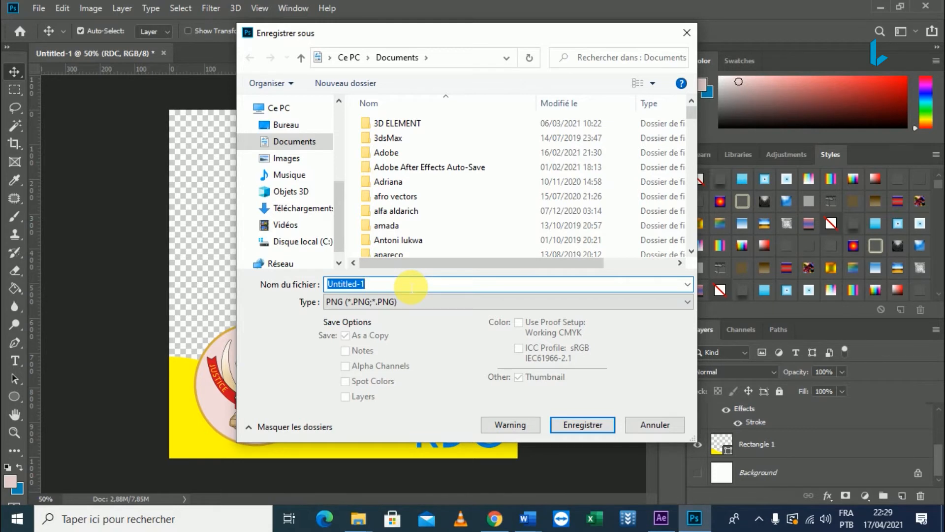
{"action": "type", "text": "RDC LOG"}
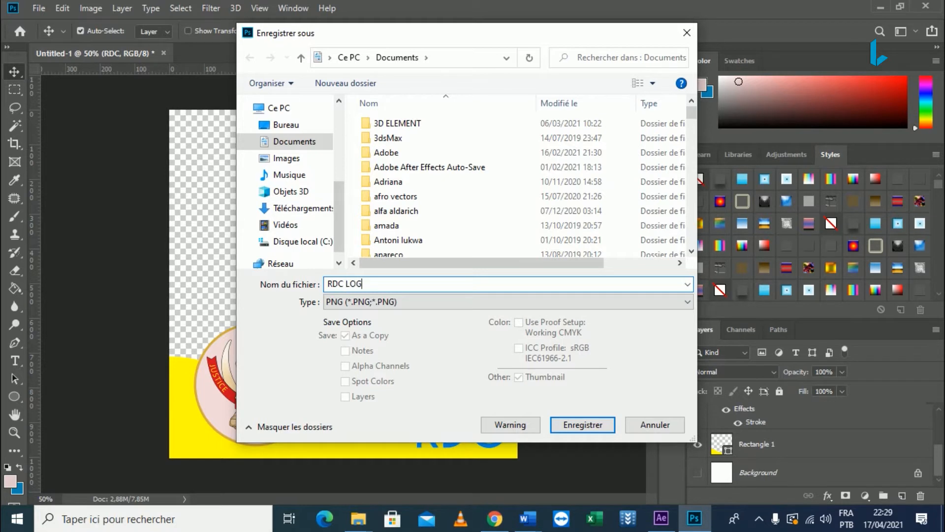
{"action": "left_click", "coordinate": [586, 424]}
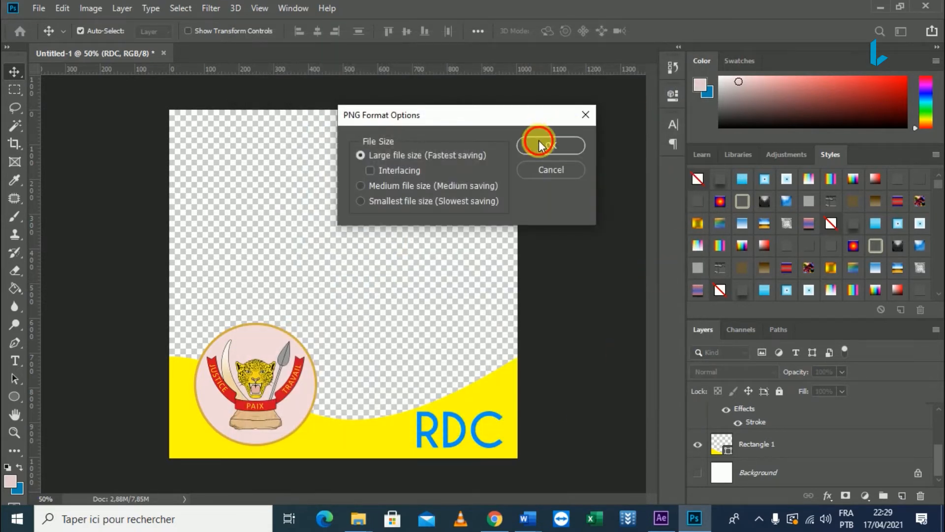
{"action": "left_click", "coordinate": [539, 145]}
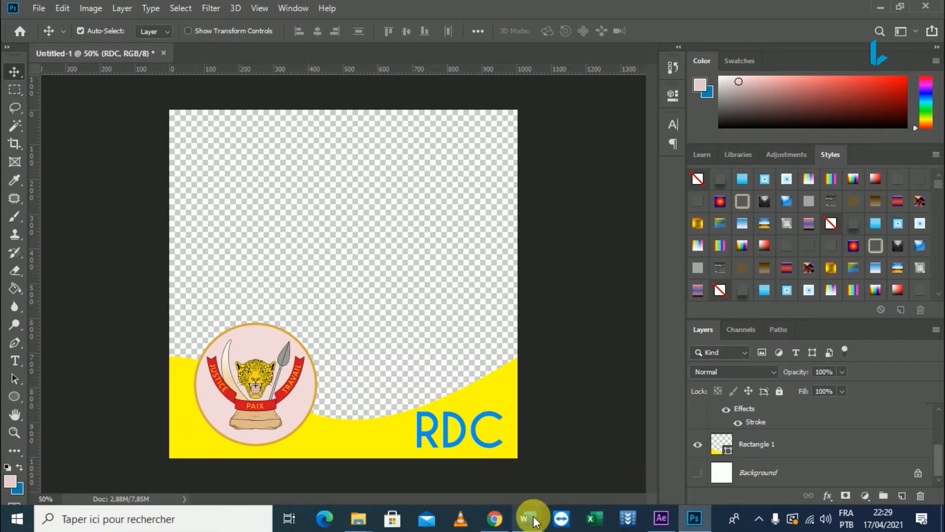
- Switch to the Word document Links dos Vídeos and select the /frames/manage/ part of the Facebook link
{"action": "mouse_move", "coordinate": [532, 519]}
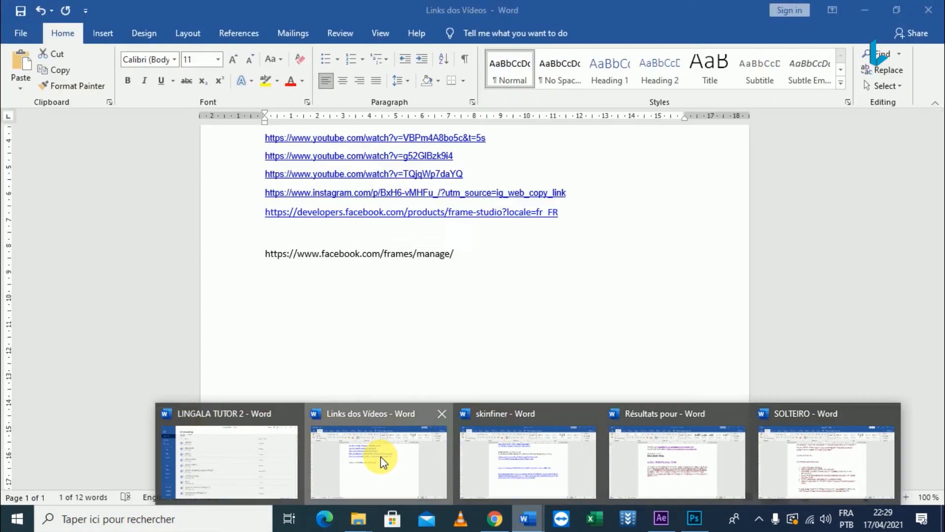
{"action": "left_click", "coordinate": [384, 460]}
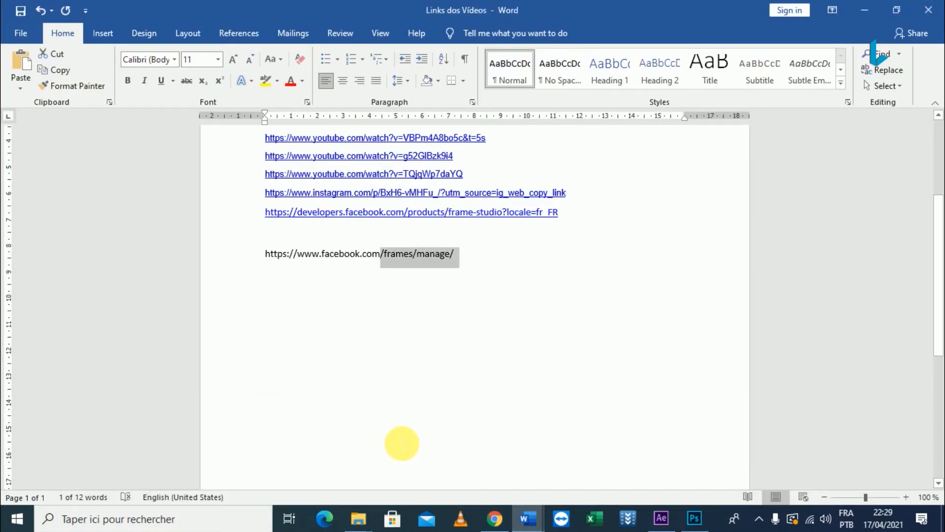
{"action": "left_click", "coordinate": [402, 441]}
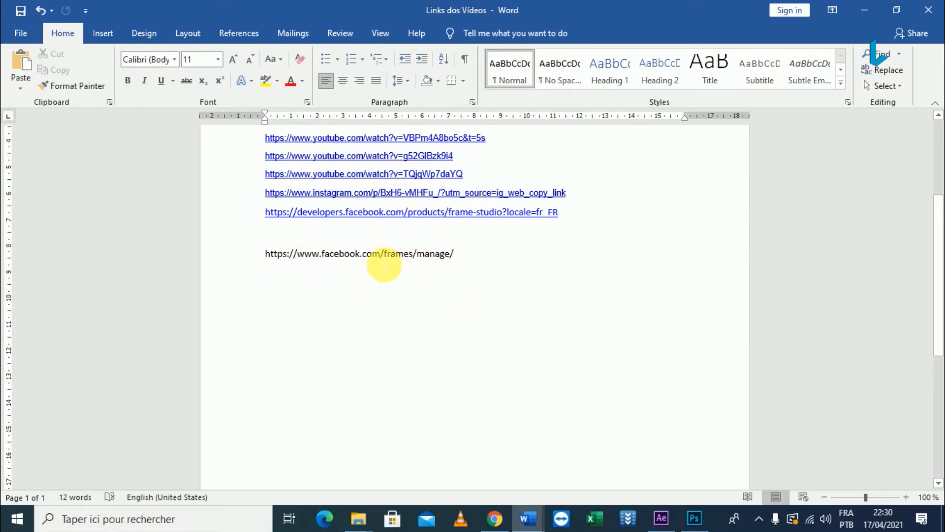
{"action": "left_click_drag", "start_coordinate": [387, 260], "coordinate": [462, 258]}
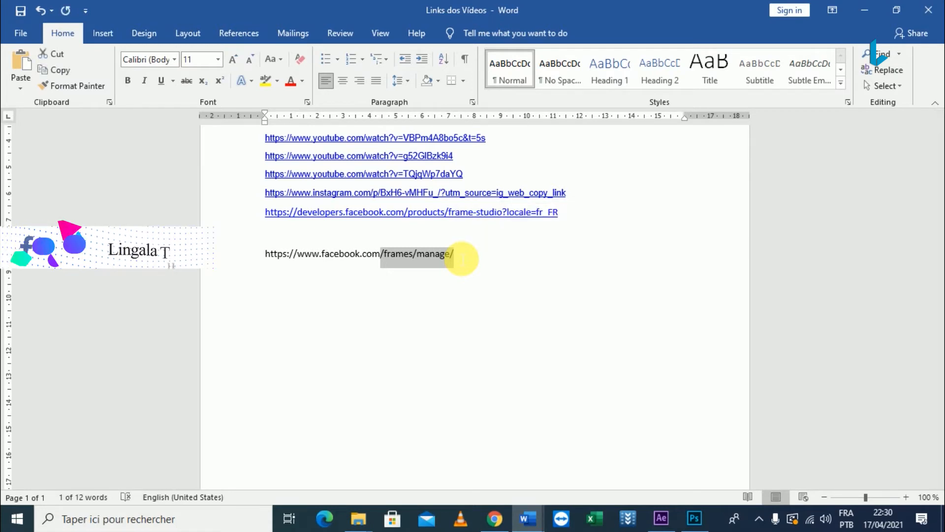
- Switch to the Chrome window showing the Wikipedia article on the République démocratique du Congo
{"action": "key", "text": "alt+Tab"}
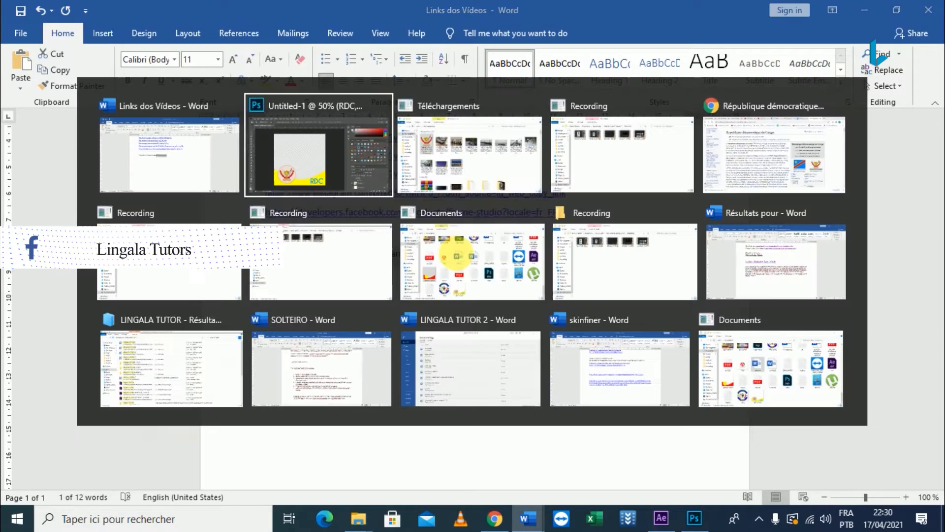
{"action": "key", "text": "alt+Tab"}
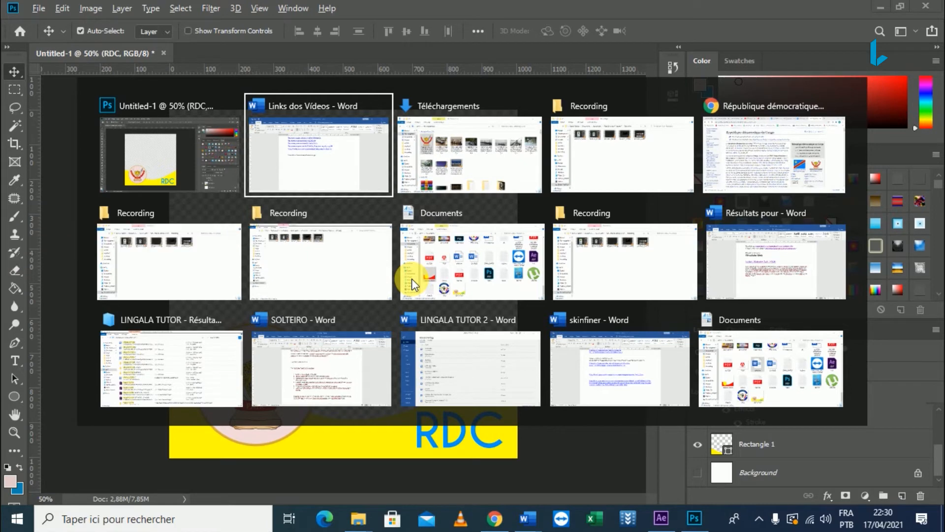
{"action": "key", "text": "Tab"}
{"action": "key", "text": "Tab"}
{"action": "key", "text": "Tab"}
{"action": "key", "text": "Tab"}
{"action": "key", "text": "Tab"}
{"action": "key", "text": "Tab"}
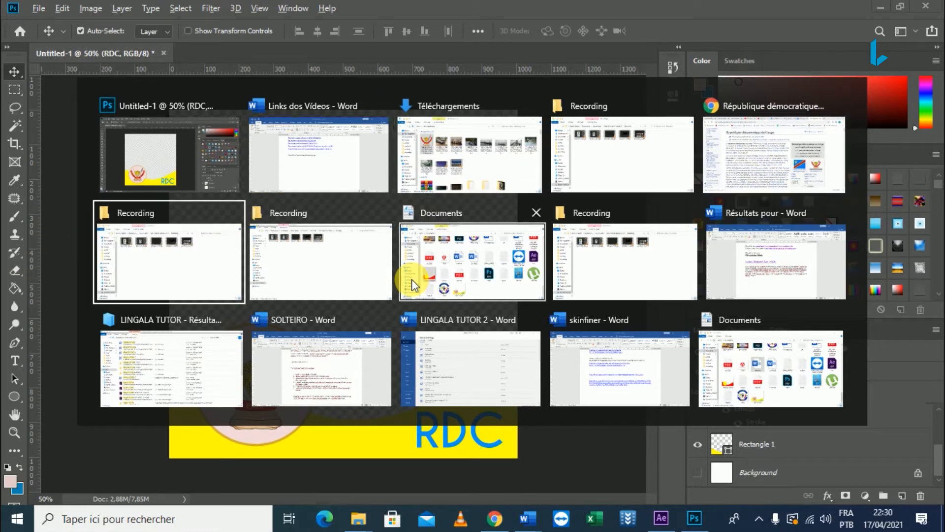
{"action": "key", "text": "Tab"}
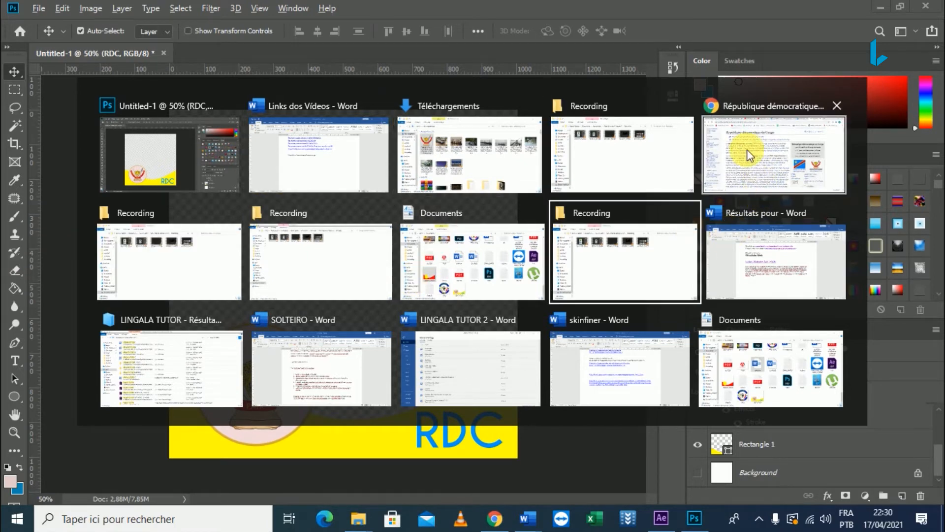
{"action": "key", "text": "alt+Tab"}
{"action": "key", "text": "Tab"}
{"action": "key", "text": "Tab"}
{"action": "key", "text": "Tab"}
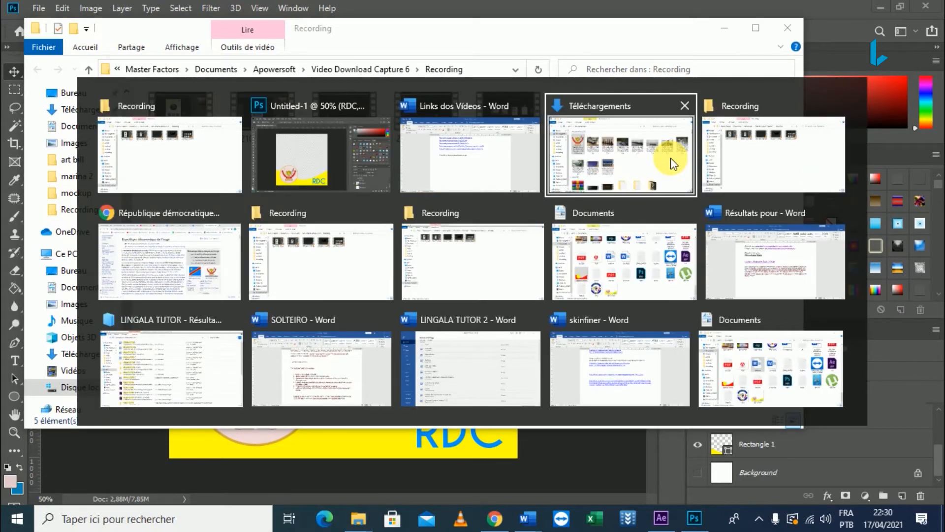
{"action": "key", "text": "Tab"}
{"action": "key", "text": "Tab"}
{"action": "key", "text": "Tab"}
{"action": "key", "text": "Tab"}
{"action": "key", "text": "Tab"}
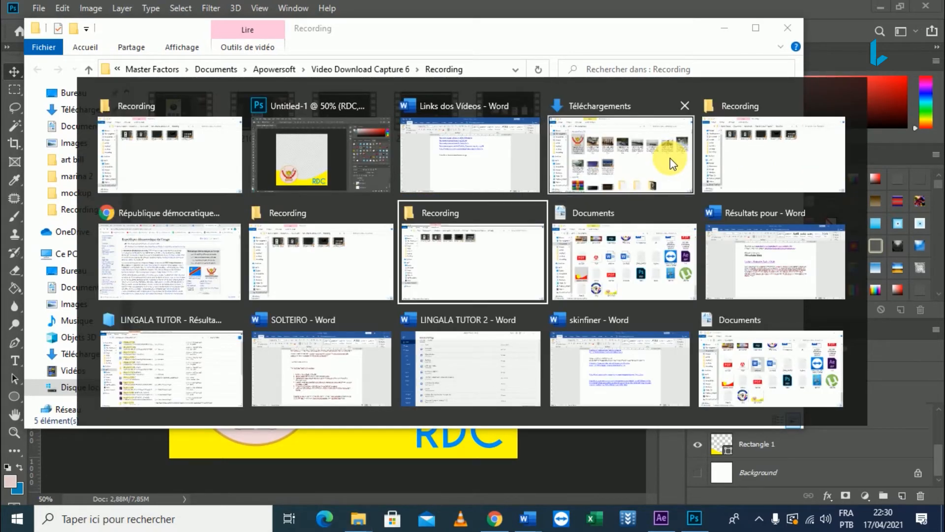
{"action": "key", "text": "Tab"}
{"action": "key", "text": "Tab"}
{"action": "key", "text": "Tab"}
{"action": "key", "text": "Tab"}
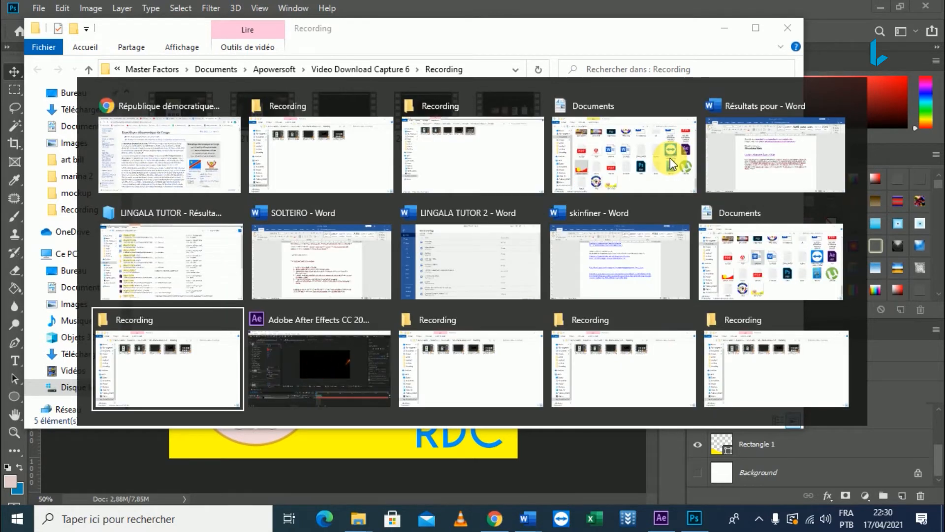
{"action": "key", "text": "alt+Tab"}
{"action": "key", "text": "Tab"}
{"action": "key", "text": "Tab"}
{"action": "key", "text": "Tab"}
{"action": "key", "text": "Tab"}
{"action": "key", "text": "Tab"}
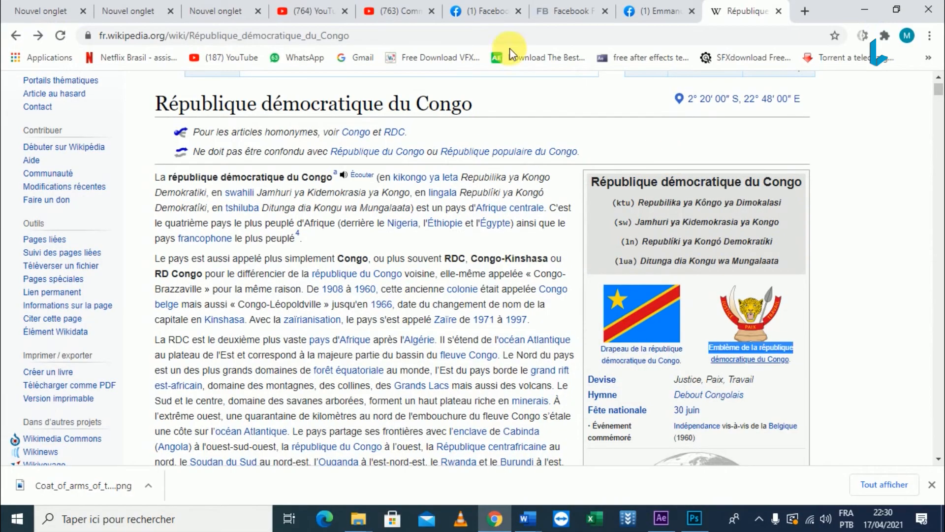
{"action": "left_click", "coordinate": [499, 6]}
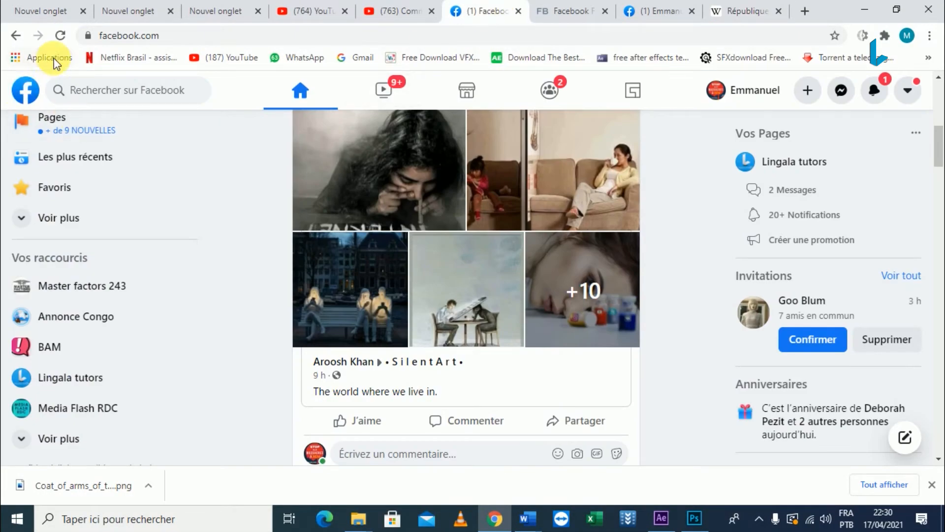
{"action": "left_click", "coordinate": [30, 91]}
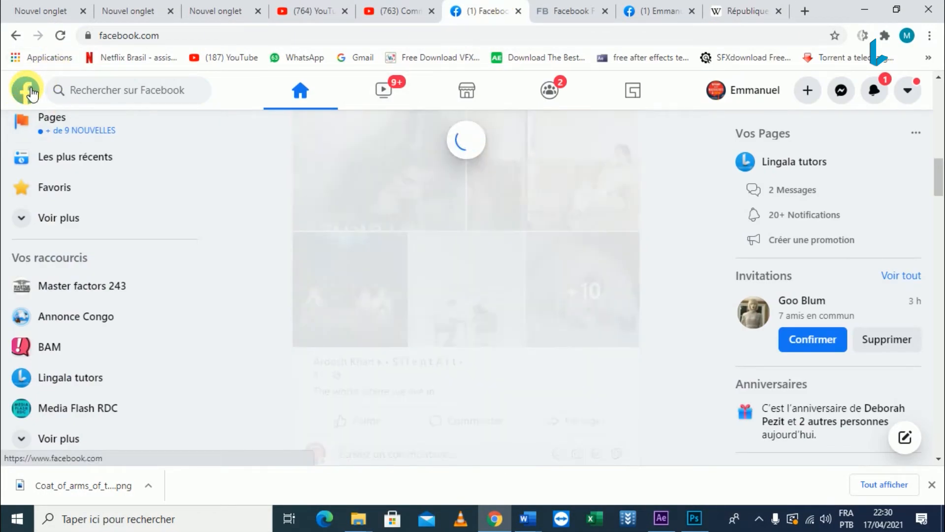
{"action": "left_click", "coordinate": [30, 92]}
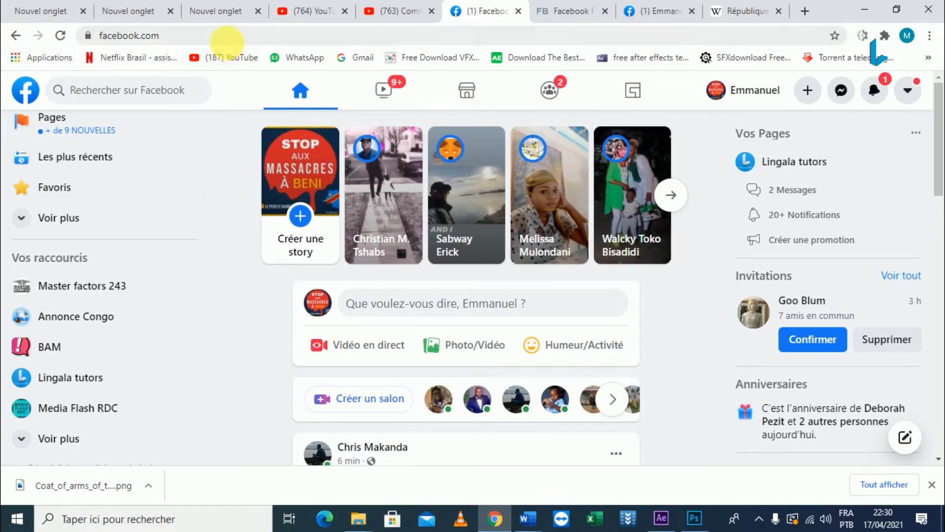
{"action": "left_click", "coordinate": [221, 35]}
{"action": "left_click", "coordinate": [222, 36]}
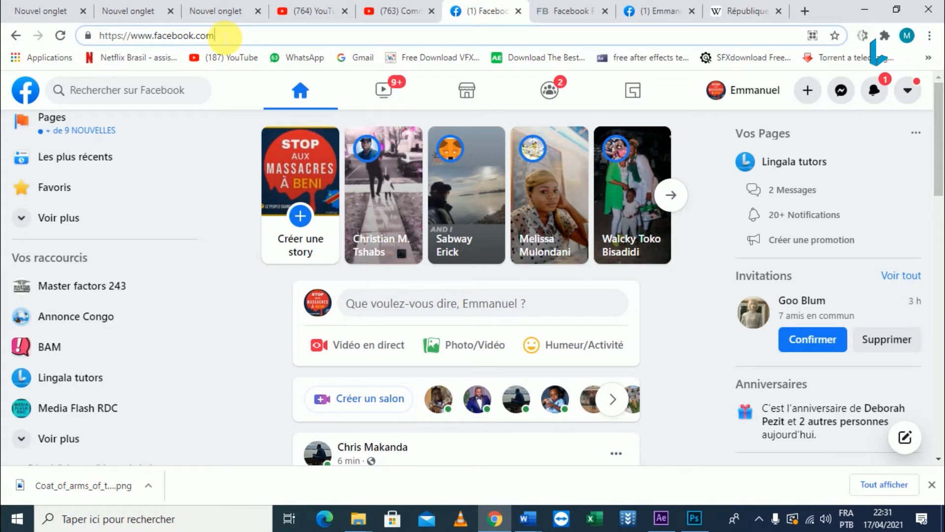
{"action": "type", "text": "/frames/manage/"}
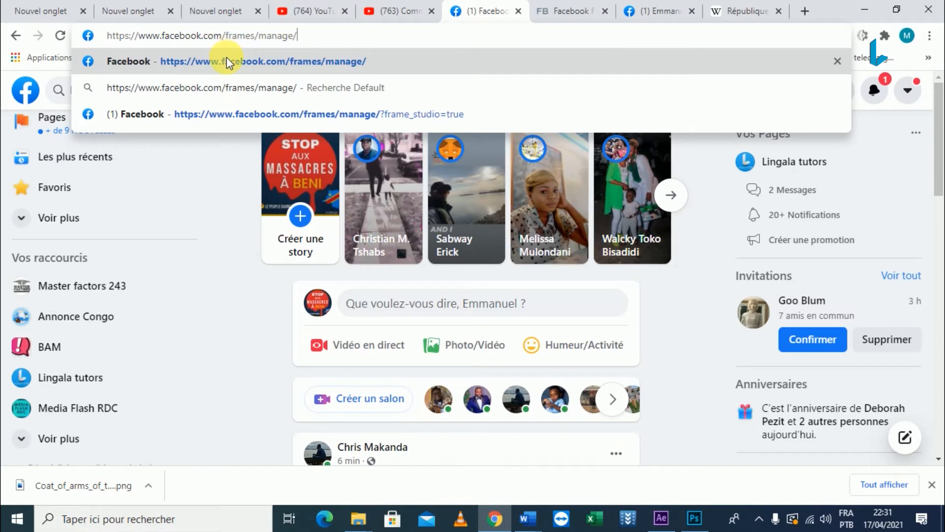
{"action": "key", "text": "Return"}
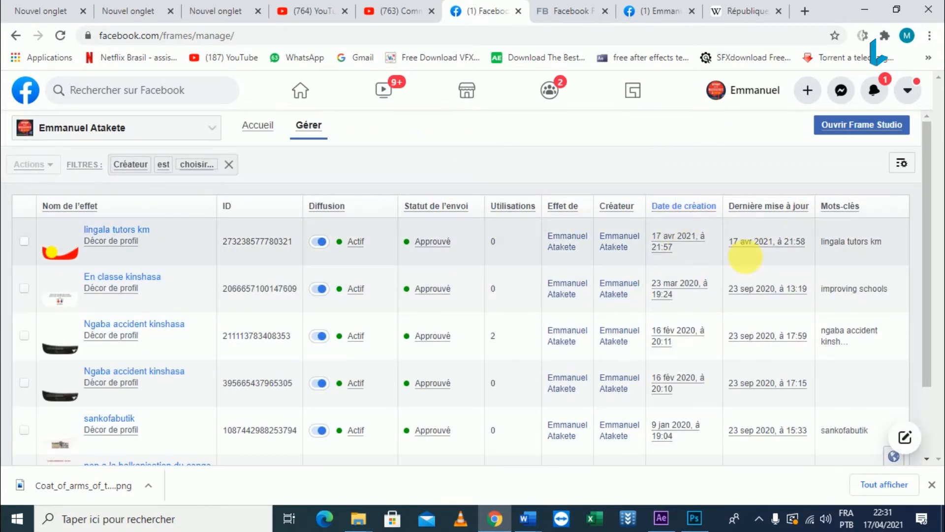
- Open Frame Studio and add the RDC LOGO image from File Explorer's Documents folder to the profile photo frame
{"action": "left_click", "coordinate": [848, 129]}
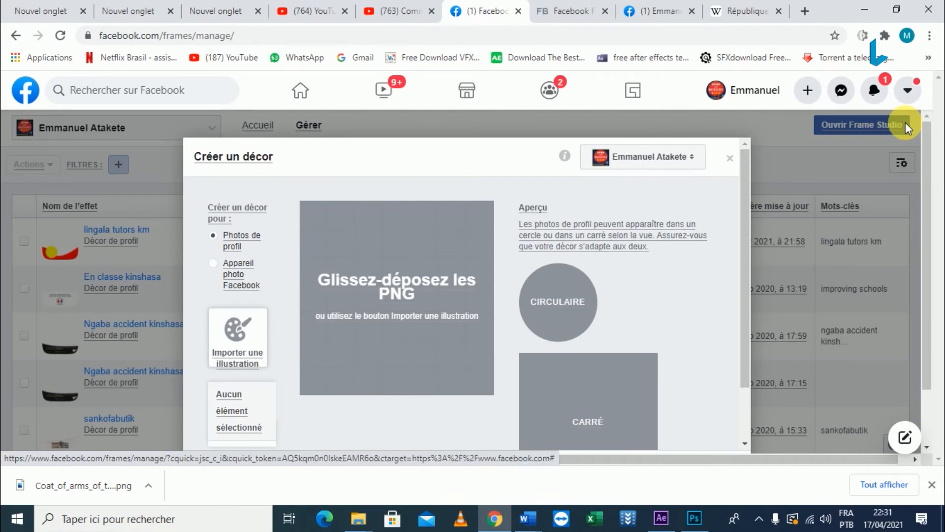
{"action": "mouse_move", "coordinate": [359, 519]}
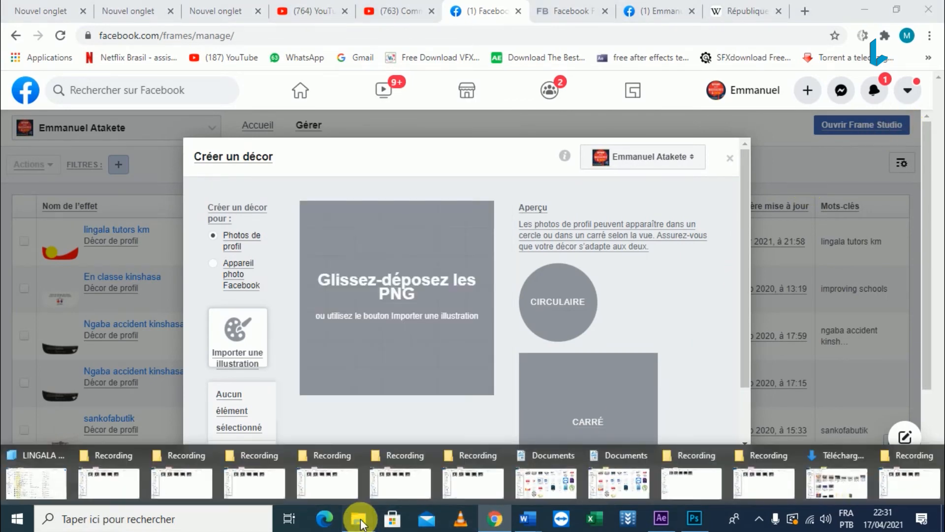
{"action": "left_click", "coordinate": [35, 489]}
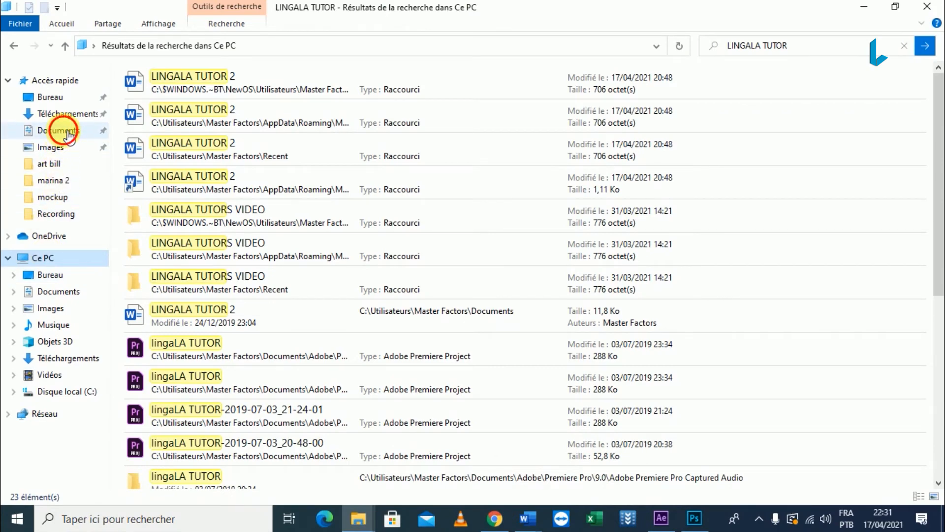
{"action": "left_click", "coordinate": [67, 133]}
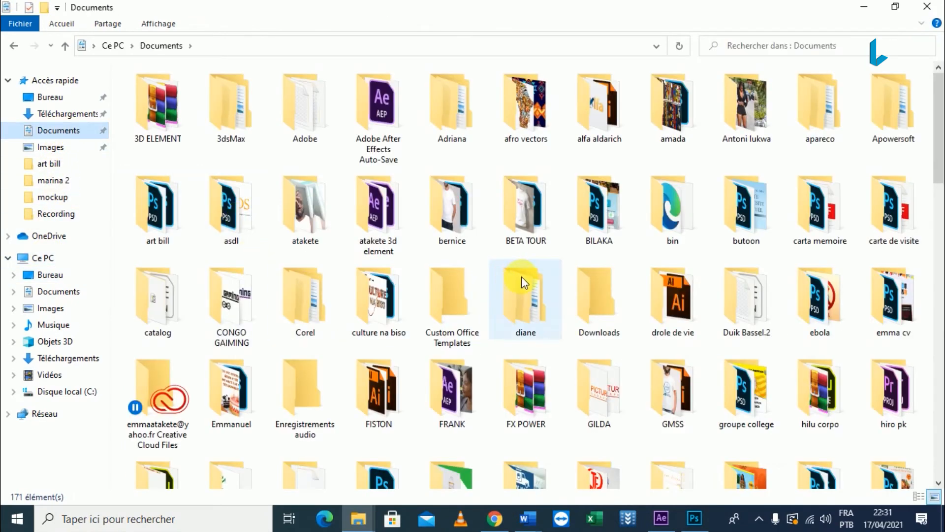
{"action": "scroll", "coordinate": [521, 276], "scroll_direction": "down", "scroll_amount": 10}
{"action": "scroll", "coordinate": [521, 277], "scroll_direction": "down", "scroll_amount": 10}
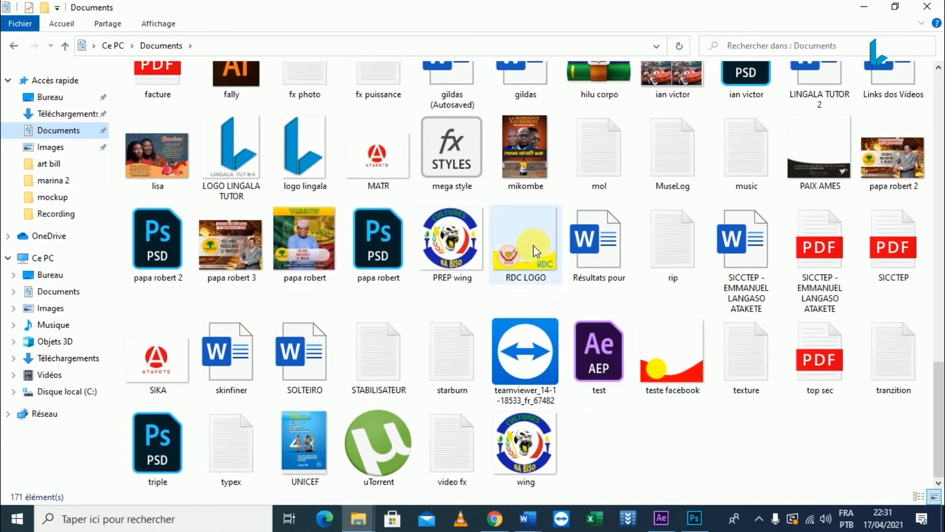
{"action": "left_click_drag", "start_coordinate": [533, 245], "coordinate": [423, 285]}
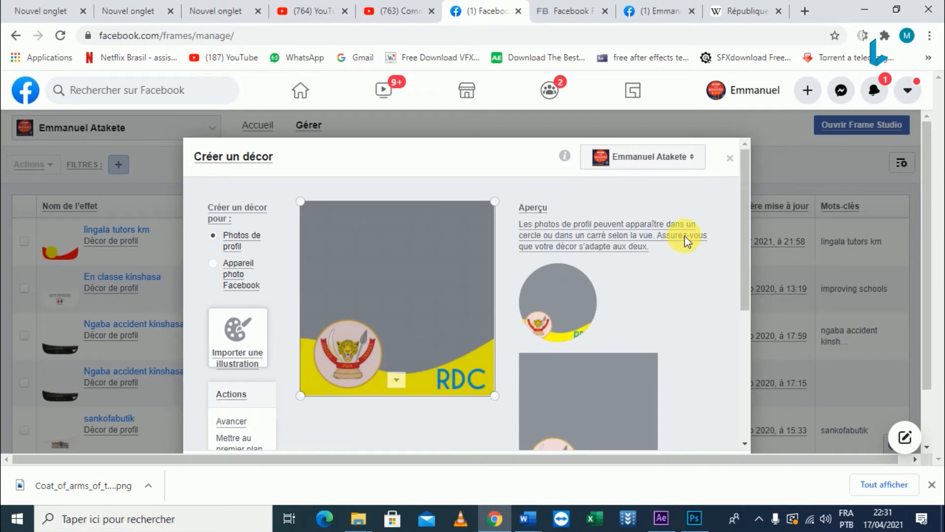
- Examine how the frame looks in the circular and square profile photo previews
{"action": "scroll", "coordinate": [687, 295], "scroll_direction": "down", "scroll_amount": 3}
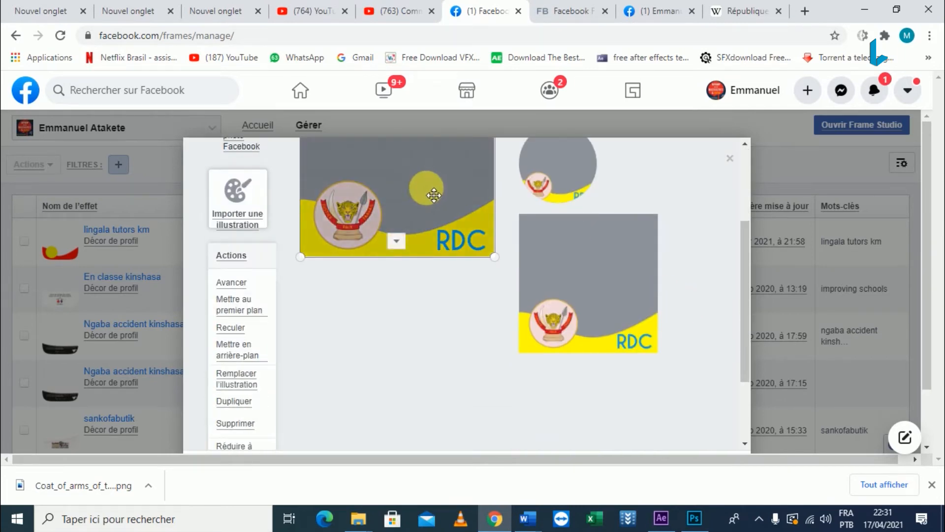
{"action": "scroll", "coordinate": [507, 239], "scroll_direction": "up", "scroll_amount": 3}
{"action": "mouse_move", "coordinate": [560, 296]}
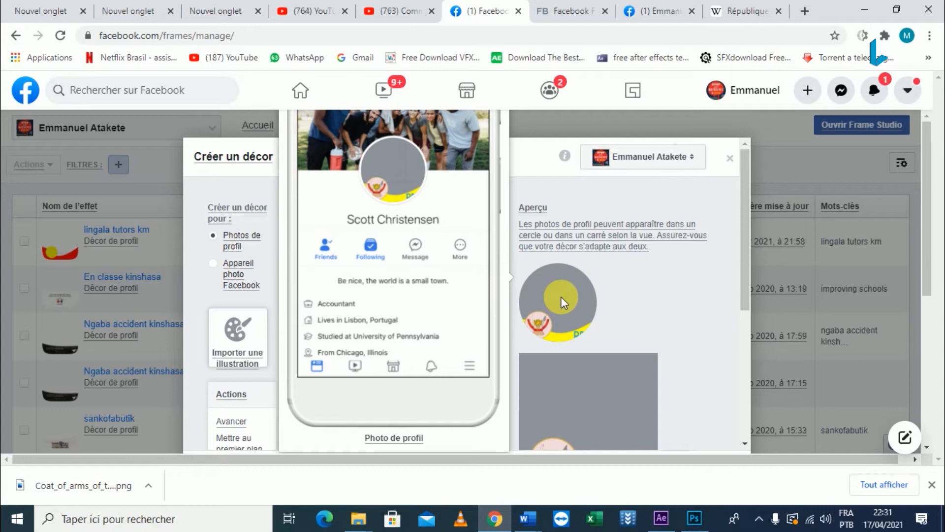
{"action": "scroll", "coordinate": [559, 299], "scroll_direction": "down", "scroll_amount": 2}
{"action": "mouse_move", "coordinate": [554, 335]}
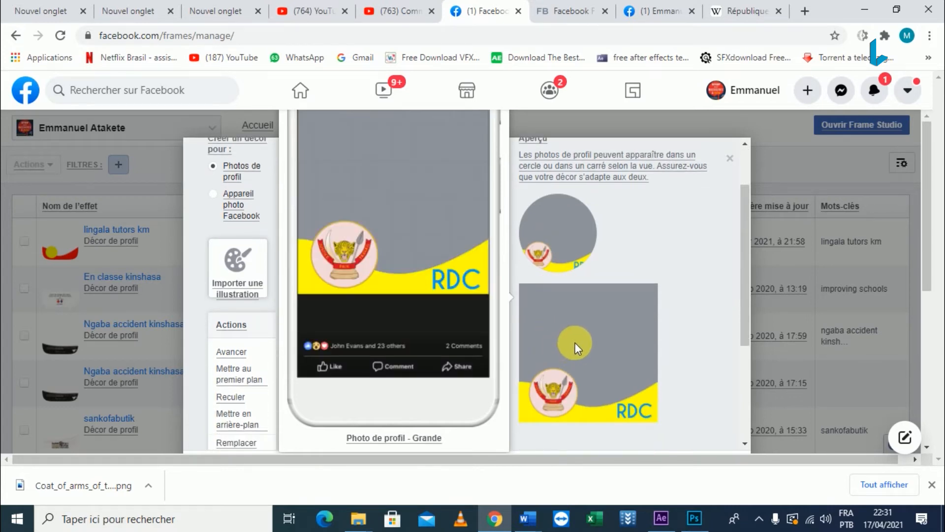
{"action": "mouse_move", "coordinate": [574, 269]}
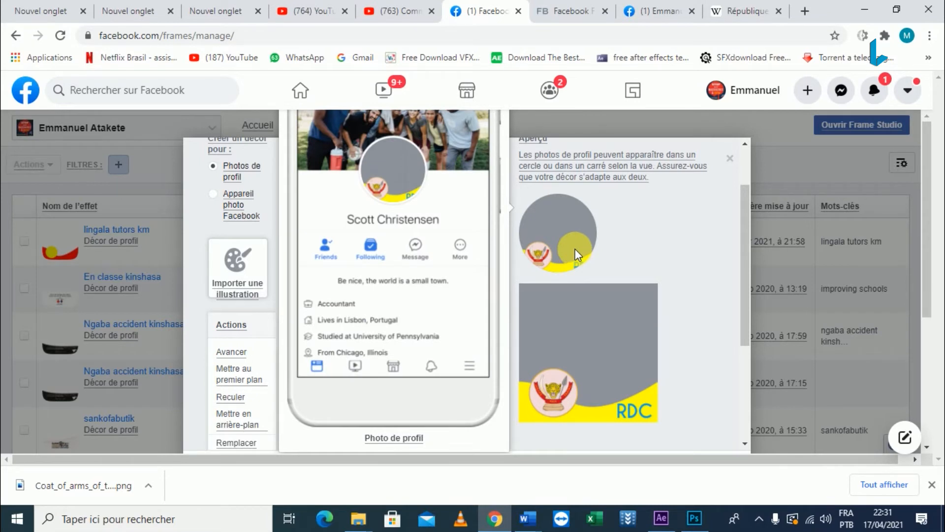
{"action": "scroll", "coordinate": [575, 249], "scroll_direction": "down", "scroll_amount": 2}
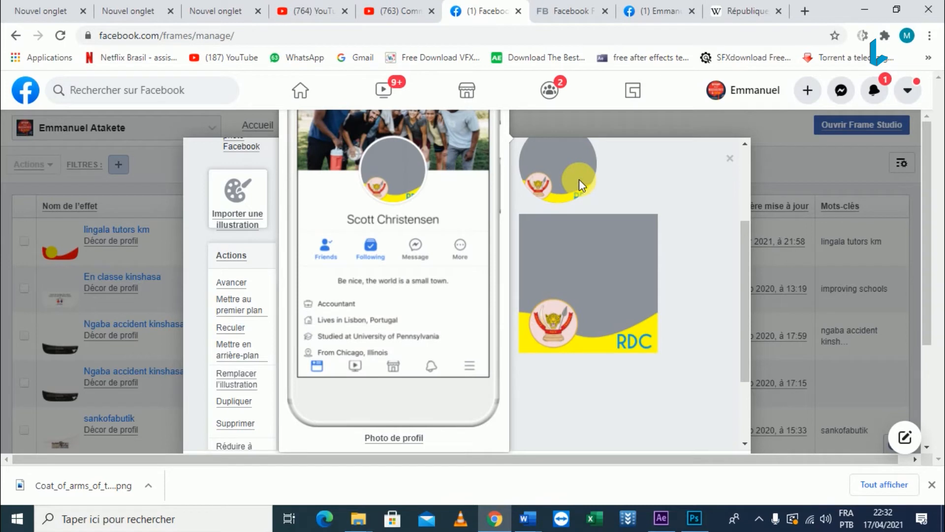
- Proceed from Design to the Détails stage and name the frame RDC X FORCE
{"action": "scroll", "coordinate": [601, 317], "scroll_direction": "down", "scroll_amount": 4}
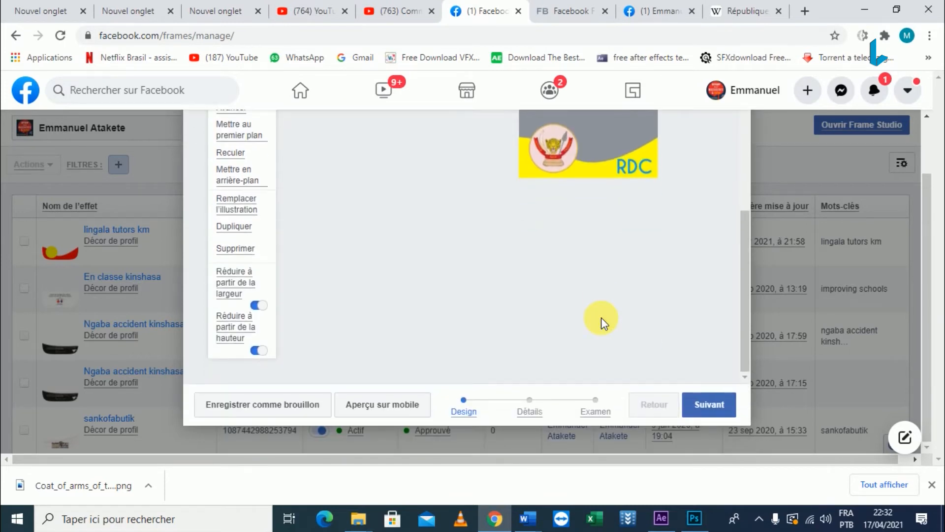
{"action": "left_click", "coordinate": [706, 407]}
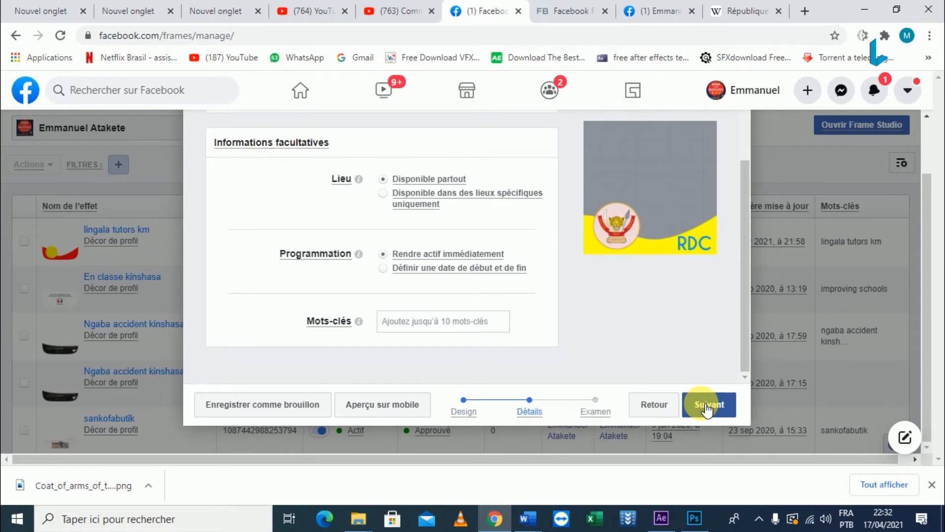
{"action": "scroll", "coordinate": [707, 408], "scroll_direction": "up", "scroll_amount": 2}
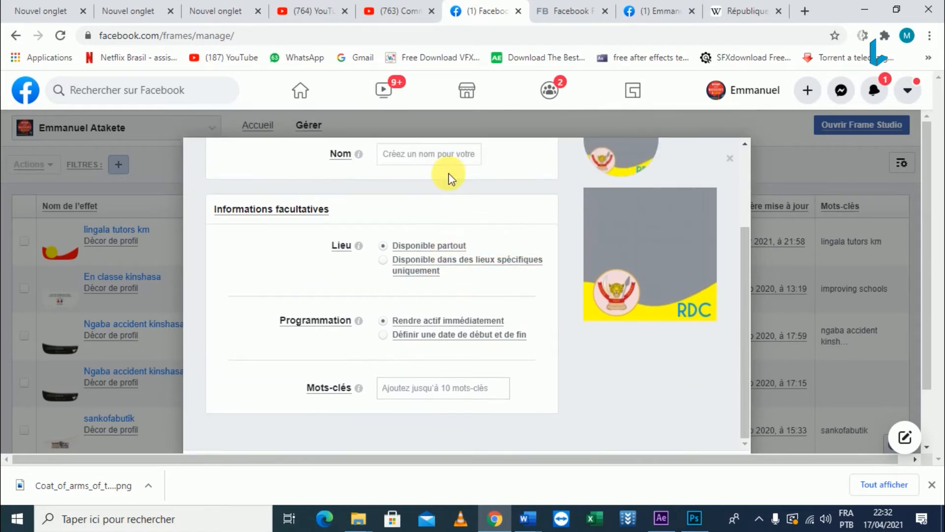
{"action": "scroll", "coordinate": [414, 182], "scroll_direction": "up", "scroll_amount": 2}
{"action": "left_click", "coordinate": [416, 226]}
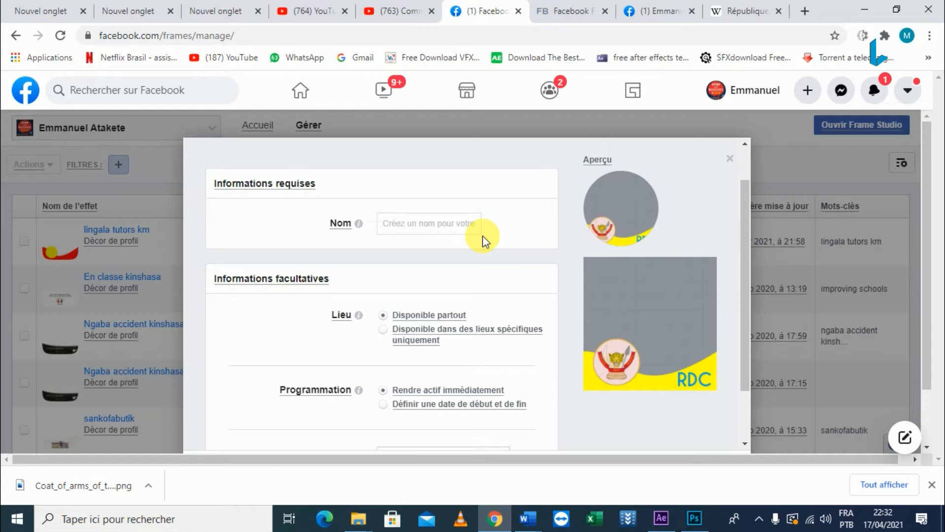
{"action": "type", "text": "RDC X FORCE"}
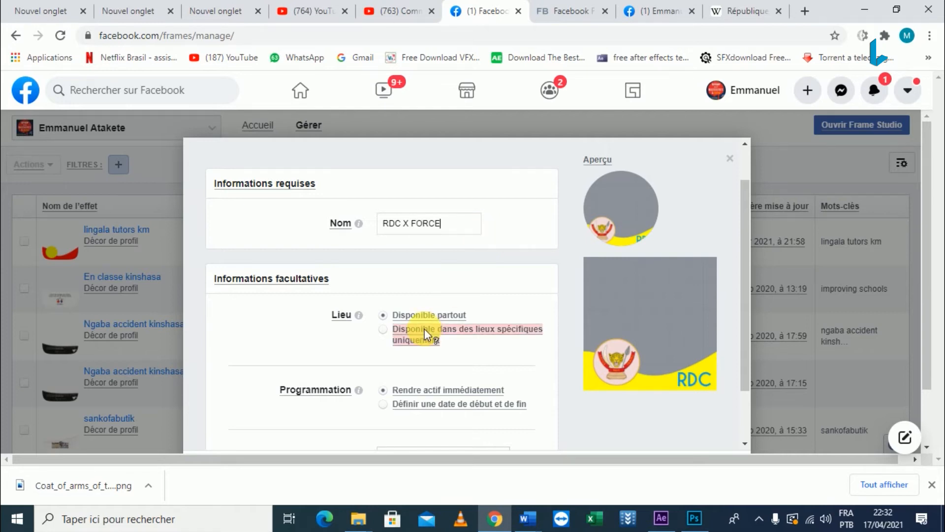
- Add RDC X FORCE as a keyword in the frame's optional information
{"action": "scroll", "coordinate": [503, 320], "scroll_direction": "down", "scroll_amount": 1}
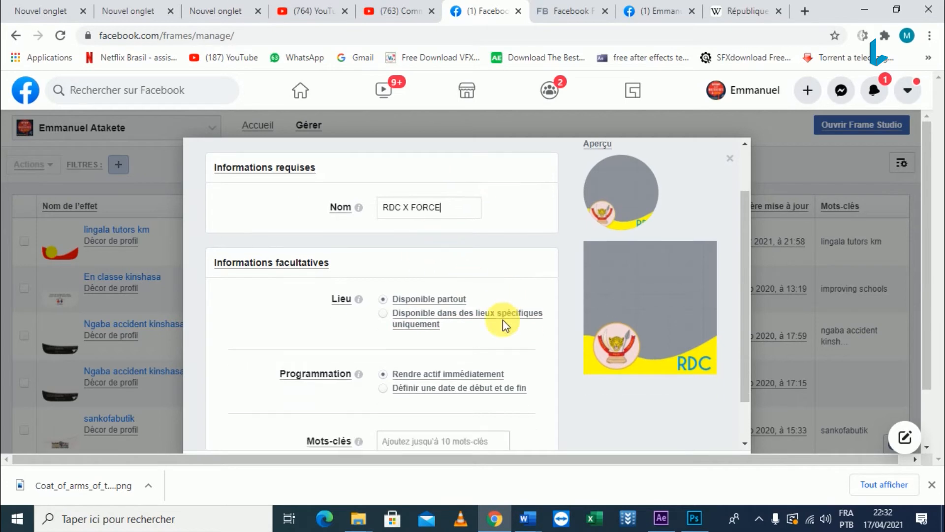
{"action": "scroll", "coordinate": [503, 320], "scroll_direction": "down", "scroll_amount": 1}
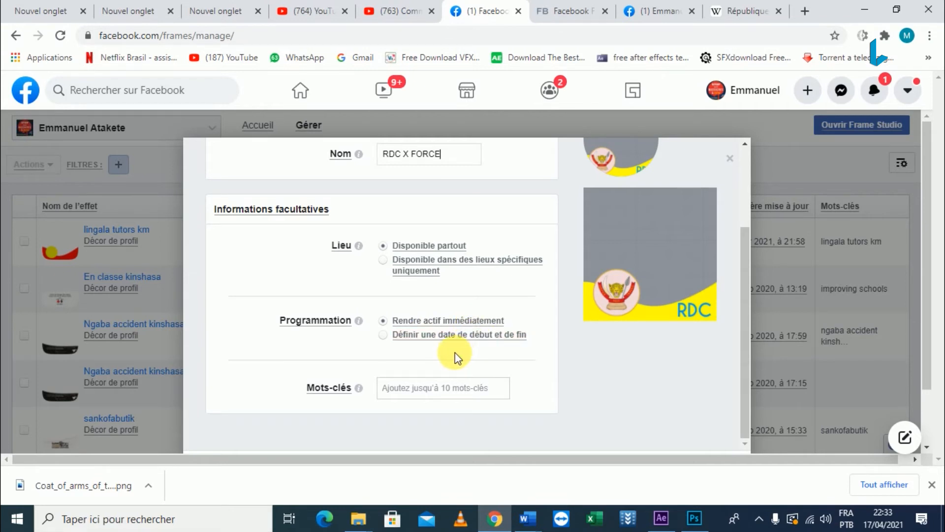
{"action": "left_click", "coordinate": [418, 394]}
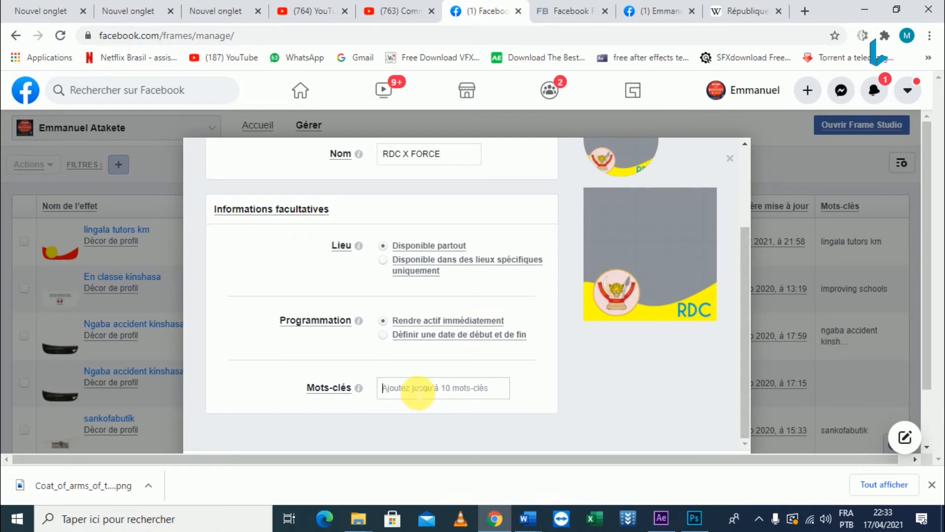
{"action": "type", "text": "RD"}
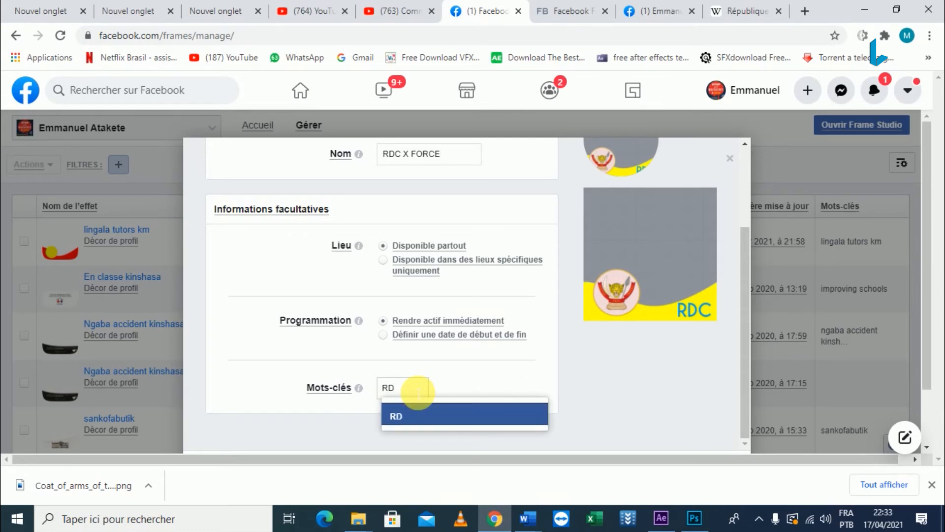
{"action": "type", "text": "C X FORCE"}
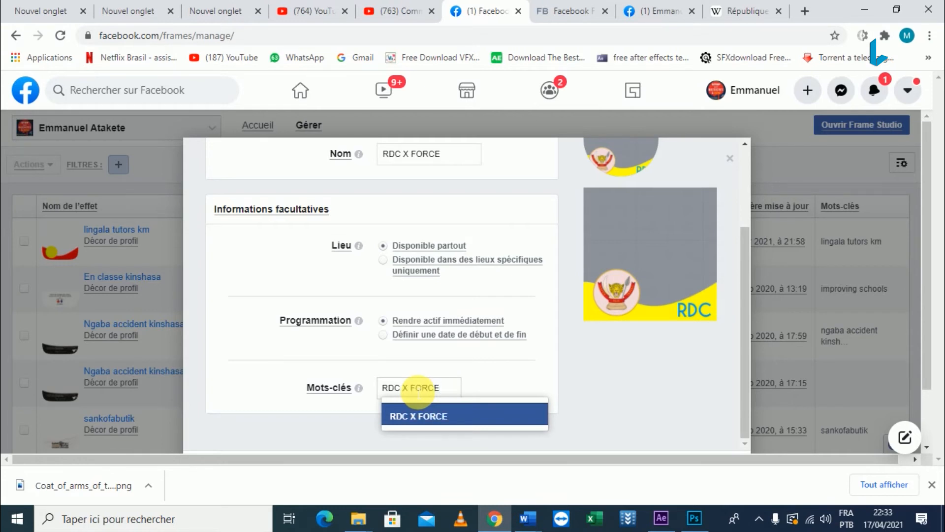
{"action": "left_click", "coordinate": [439, 414]}
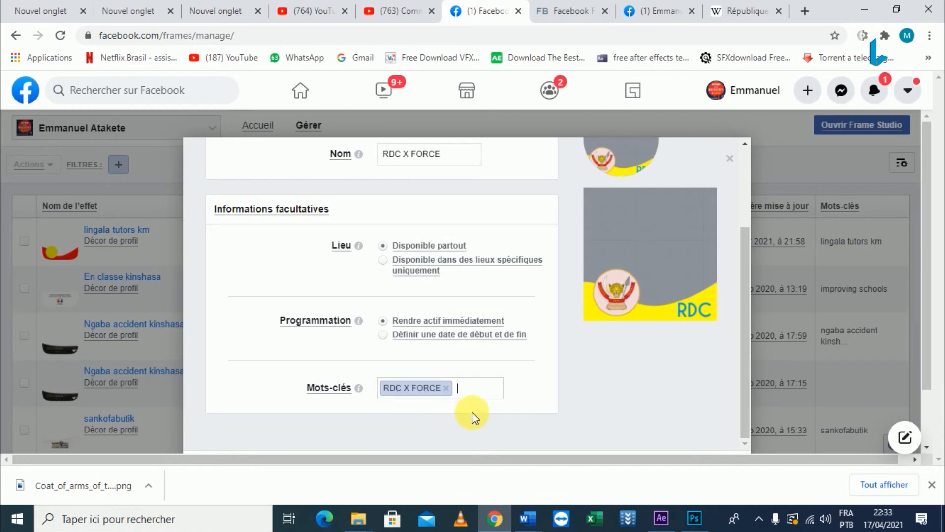
- Proceed to the Examen stage, publish the RDC X FORCE frame and confirm the submission
{"action": "scroll", "coordinate": [462, 415], "scroll_direction": "down", "scroll_amount": 1}
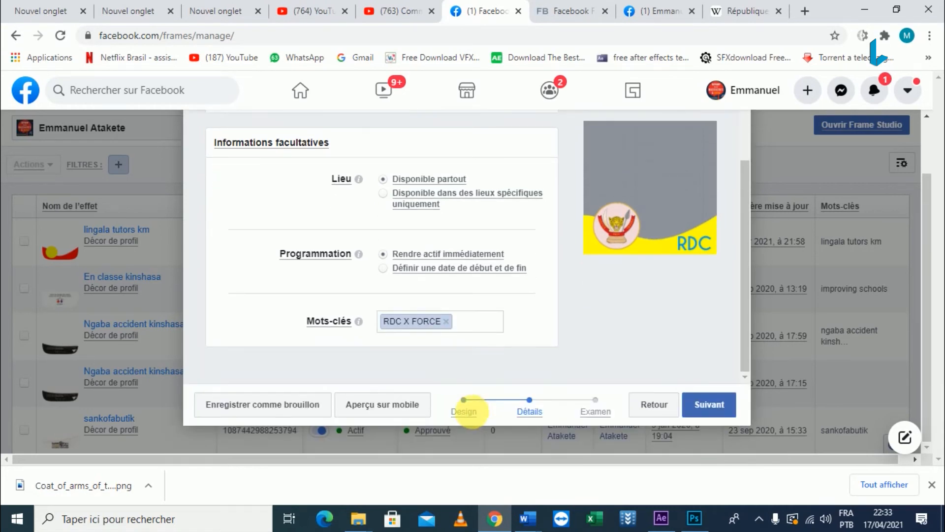
{"action": "left_click", "coordinate": [726, 410]}
{"action": "scroll", "coordinate": [726, 410], "scroll_direction": "up", "scroll_amount": 1}
{"action": "scroll", "coordinate": [725, 410], "scroll_direction": "down", "scroll_amount": 1}
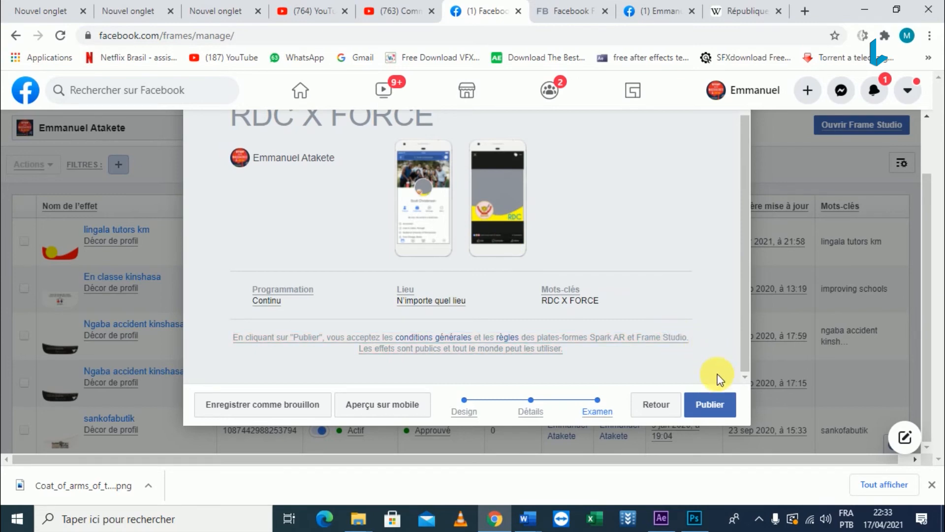
{"action": "left_click", "coordinate": [716, 410]}
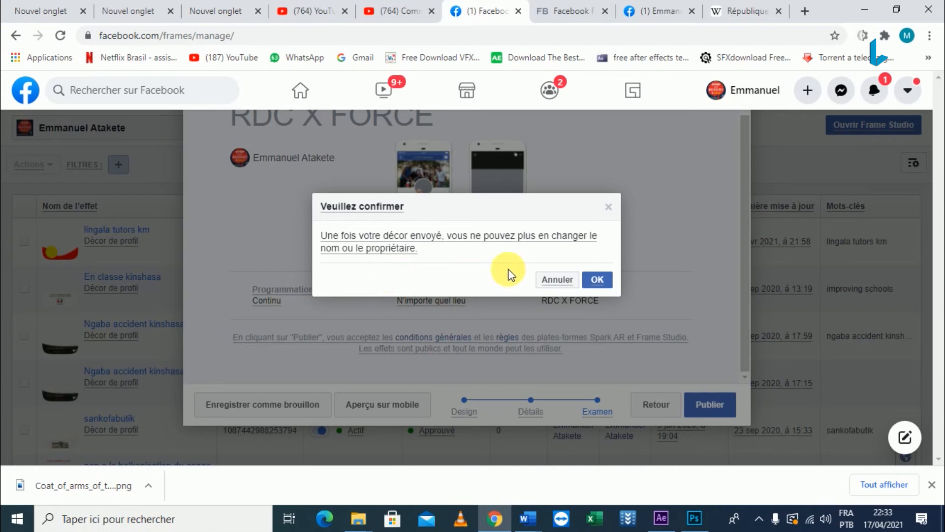
{"action": "left_click", "coordinate": [609, 278]}
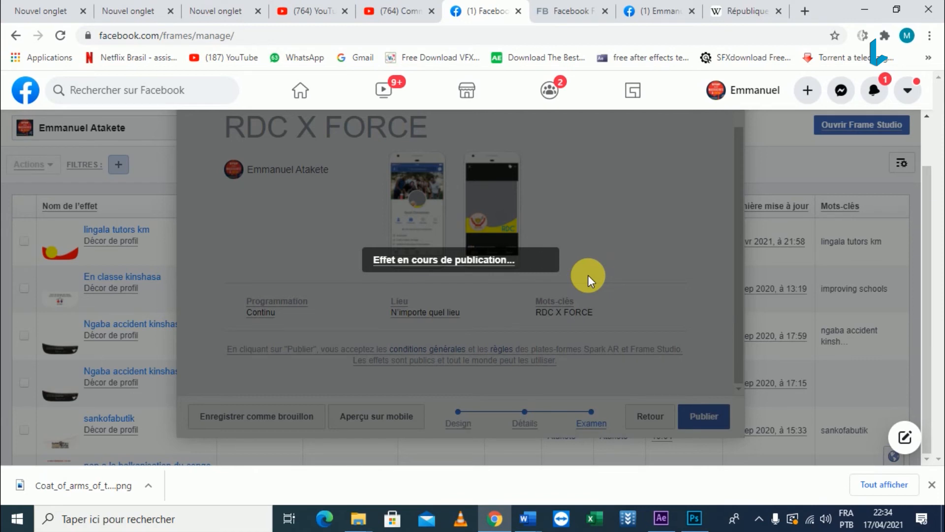
- Review the publication notice with its instructions for finding a frame, and finish to return to the effects list
{"action": "scroll", "coordinate": [588, 274], "scroll_direction": "up", "scroll_amount": 1}
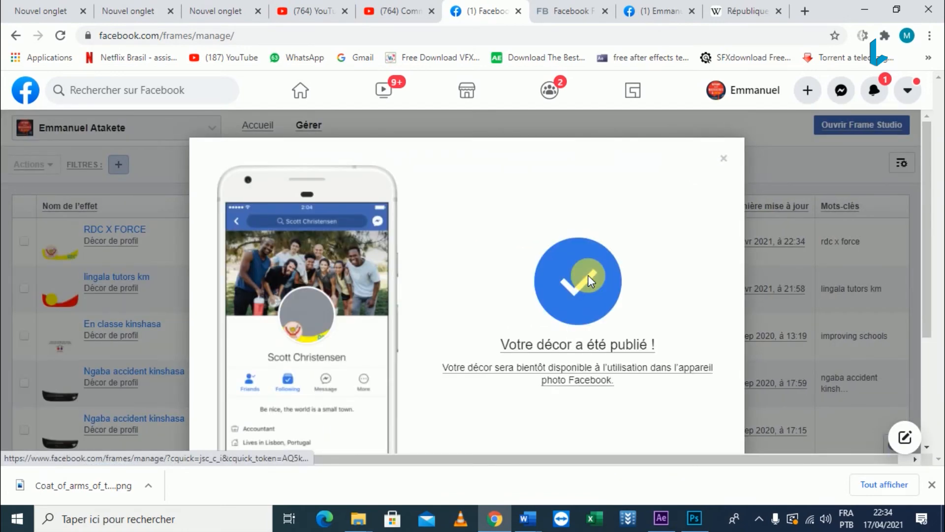
{"action": "scroll", "coordinate": [599, 284], "scroll_direction": "down", "scroll_amount": 3}
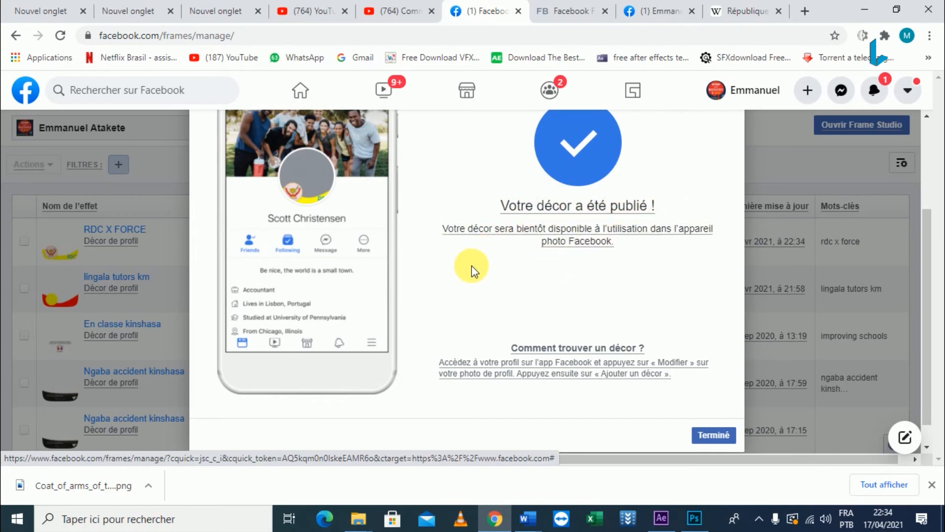
{"action": "scroll", "coordinate": [622, 333], "scroll_direction": "up", "scroll_amount": 2}
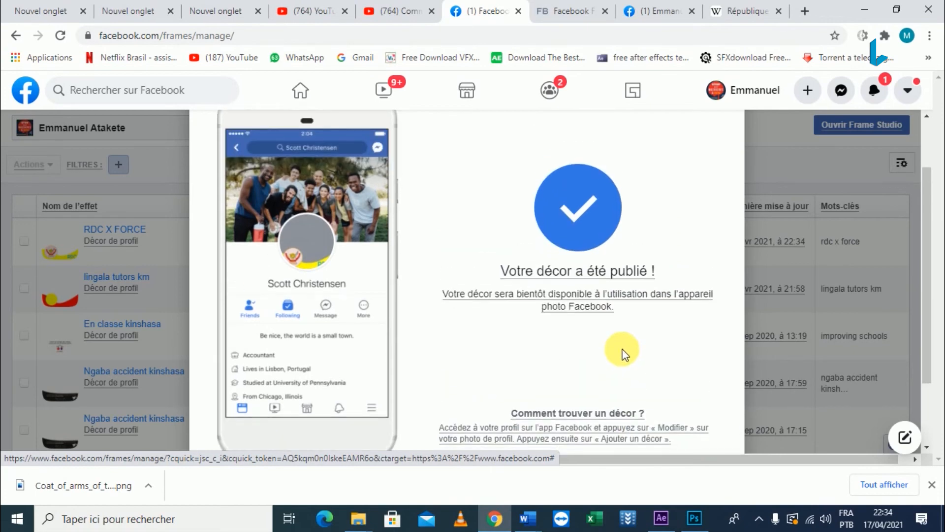
{"action": "scroll", "coordinate": [622, 333], "scroll_direction": "down", "scroll_amount": 2}
{"action": "left_click", "coordinate": [730, 410]}
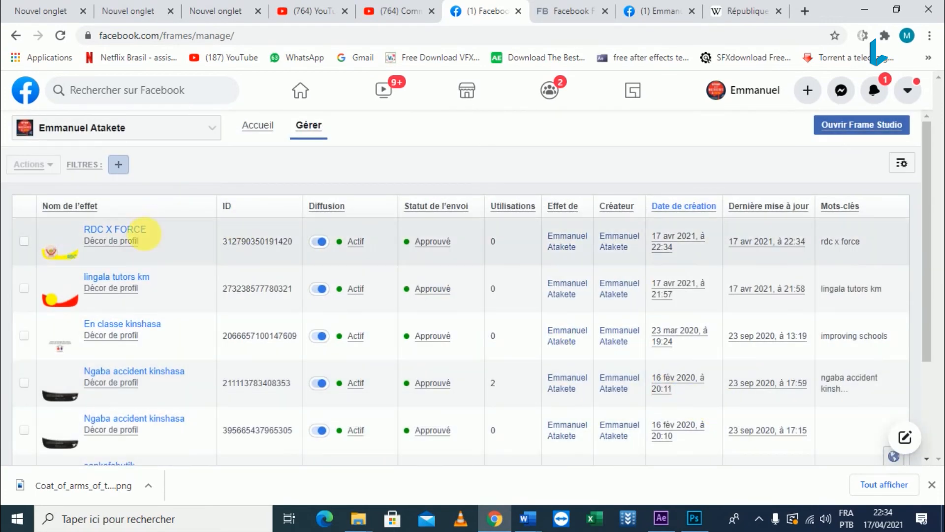
- Open the details of the RDC X FORCE effect and copy its sharing URL
{"action": "left_click", "coordinate": [140, 231]}
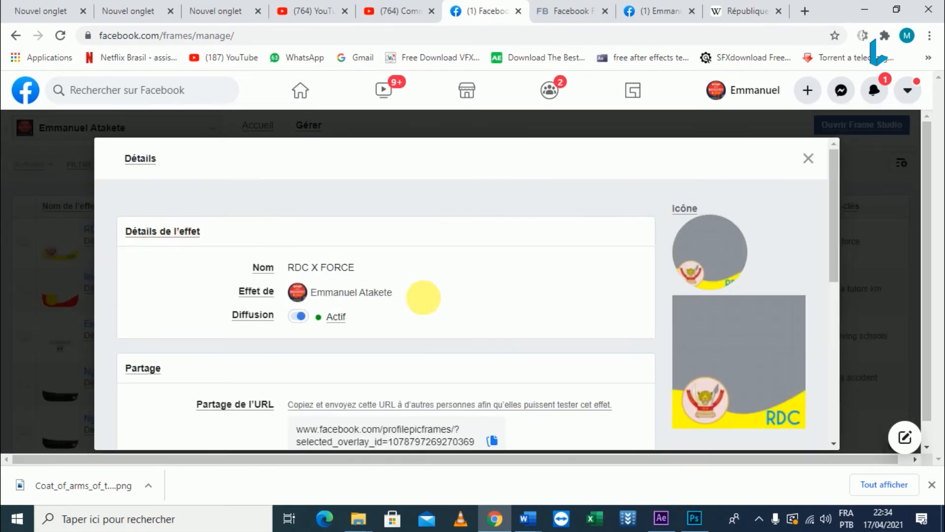
{"action": "scroll", "coordinate": [457, 312], "scroll_direction": "down", "scroll_amount": 3}
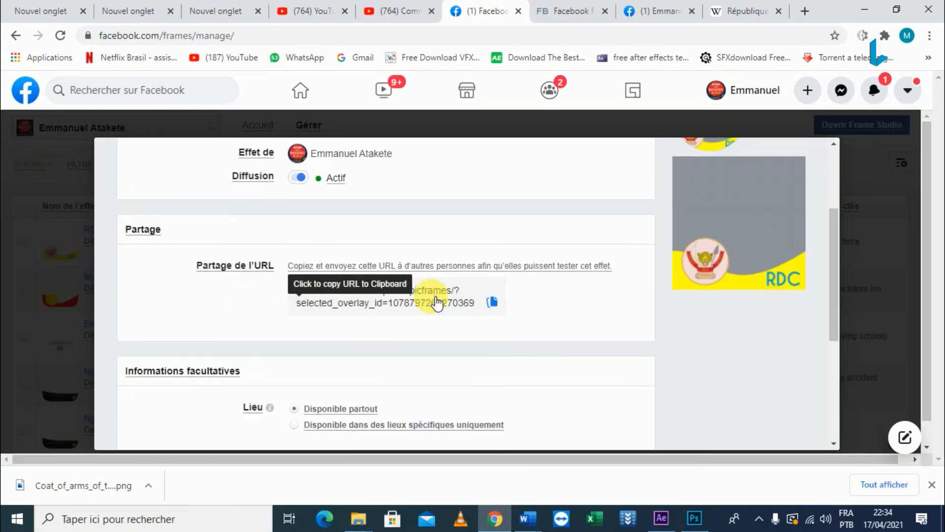
{"action": "scroll", "coordinate": [452, 318], "scroll_direction": "up", "scroll_amount": 2}
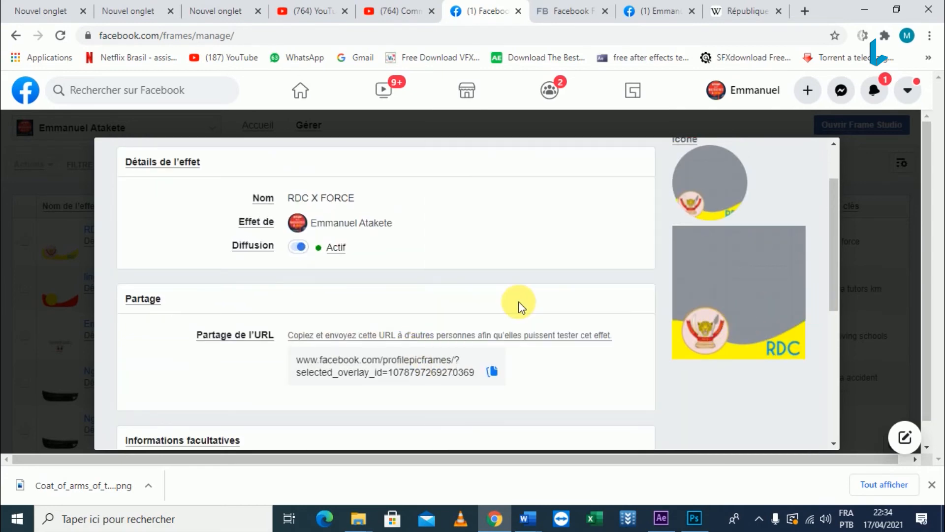
{"action": "scroll", "coordinate": [418, 325], "scroll_direction": "down", "scroll_amount": 2}
{"action": "scroll", "coordinate": [418, 333], "scroll_direction": "up", "scroll_amount": 4}
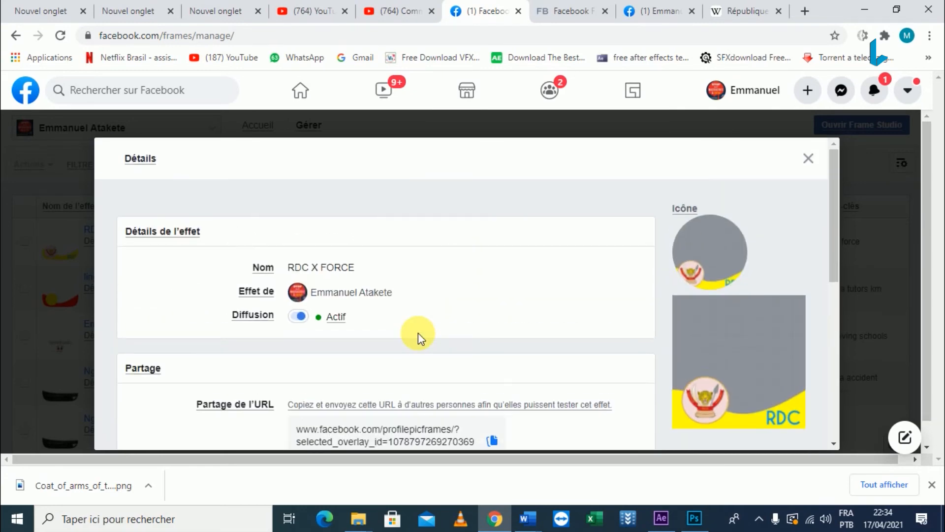
{"action": "scroll", "coordinate": [418, 333], "scroll_direction": "down", "scroll_amount": 6}
{"action": "left_click", "coordinate": [494, 231]}
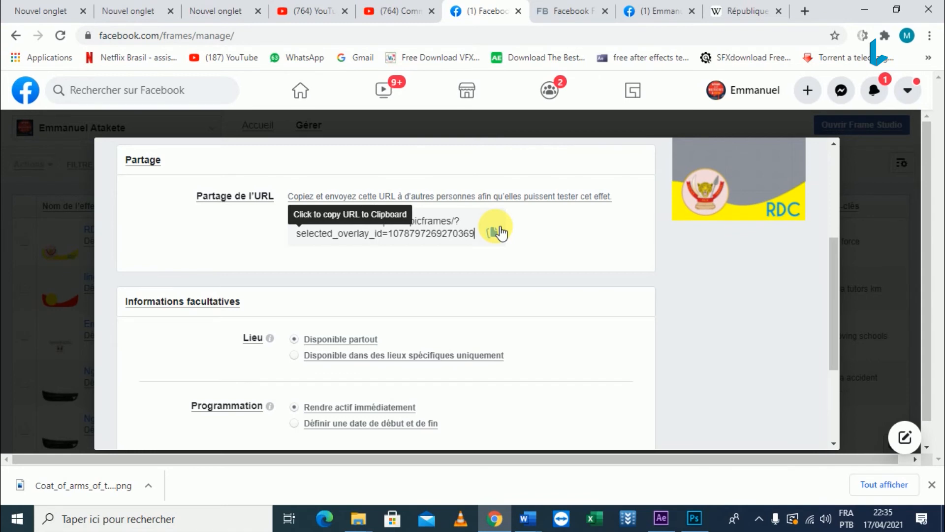
- Look over the sharing and effect details of RDC X FORCE, and close them
{"action": "scroll", "coordinate": [442, 251], "scroll_direction": "up", "scroll_amount": 1}
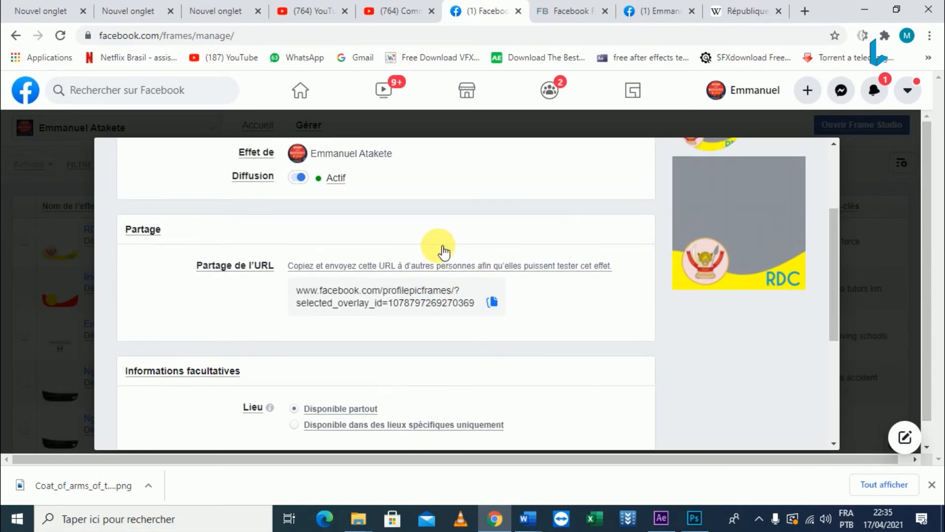
{"action": "scroll", "coordinate": [481, 311], "scroll_direction": "up", "scroll_amount": 1}
{"action": "scroll", "coordinate": [431, 318], "scroll_direction": "down", "scroll_amount": 1}
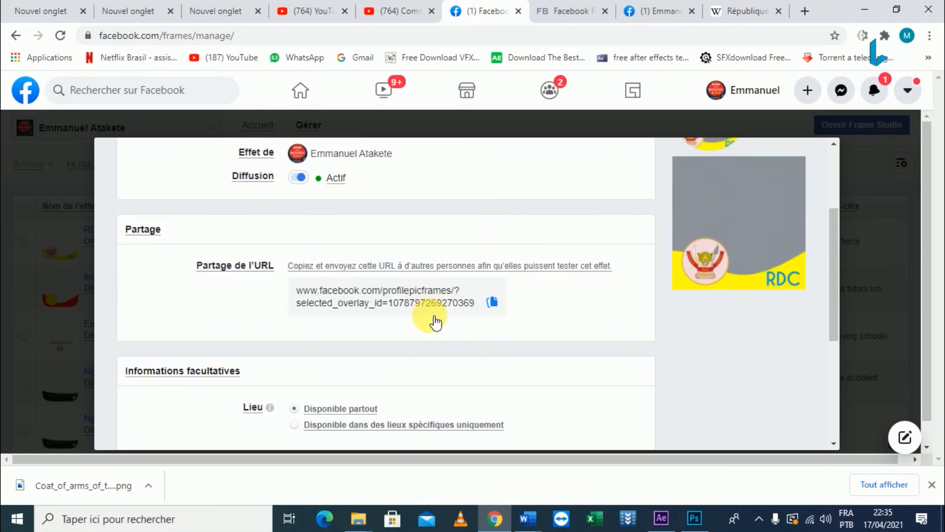
{"action": "scroll", "coordinate": [430, 314], "scroll_direction": "up", "scroll_amount": 1}
{"action": "scroll", "coordinate": [432, 319], "scroll_direction": "up", "scroll_amount": 1}
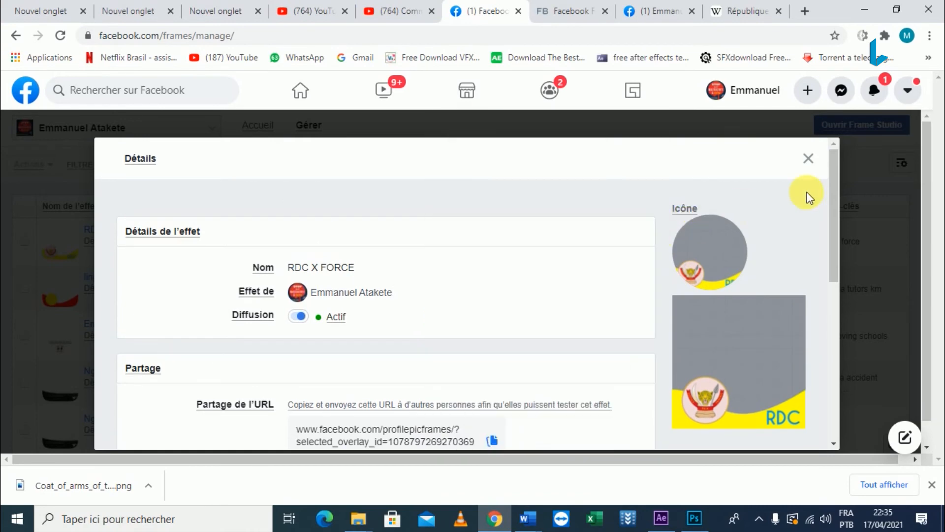
{"action": "left_click", "coordinate": [810, 162]}
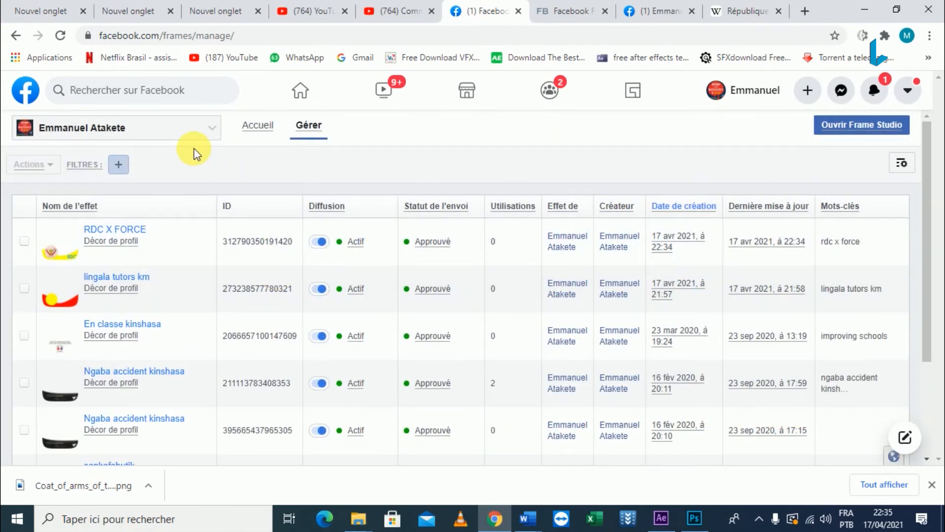
- Go to the account's own profile from the Facebook home page and start adding a frame to the profile photo
{"action": "left_click", "coordinate": [23, 96]}
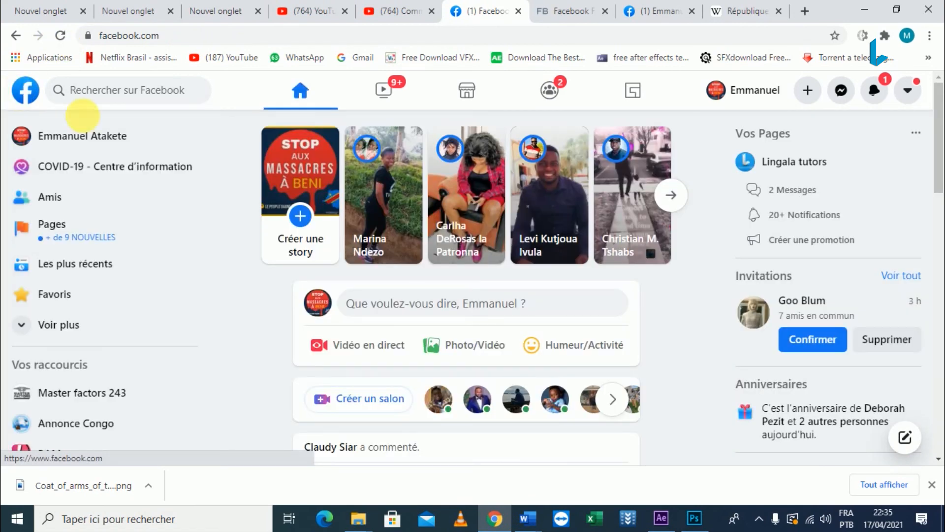
{"action": "left_click", "coordinate": [74, 143]}
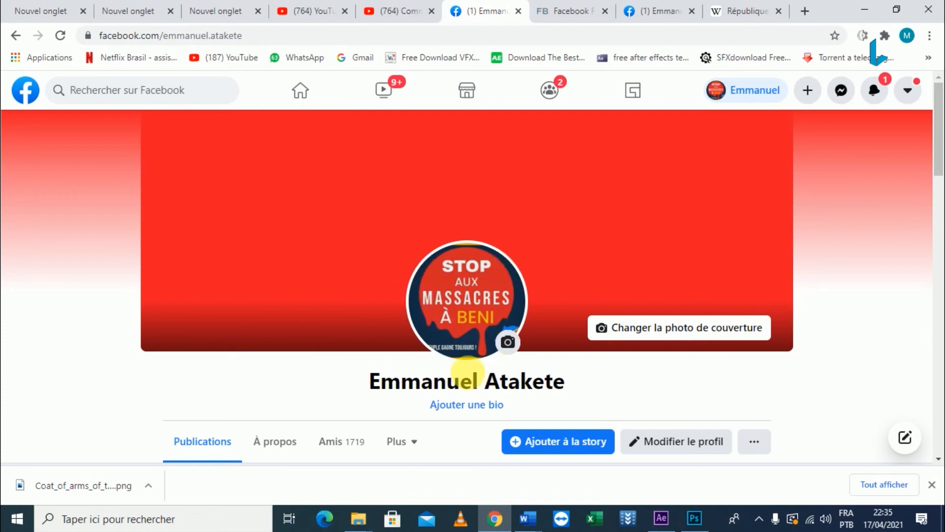
{"action": "left_click", "coordinate": [512, 347]}
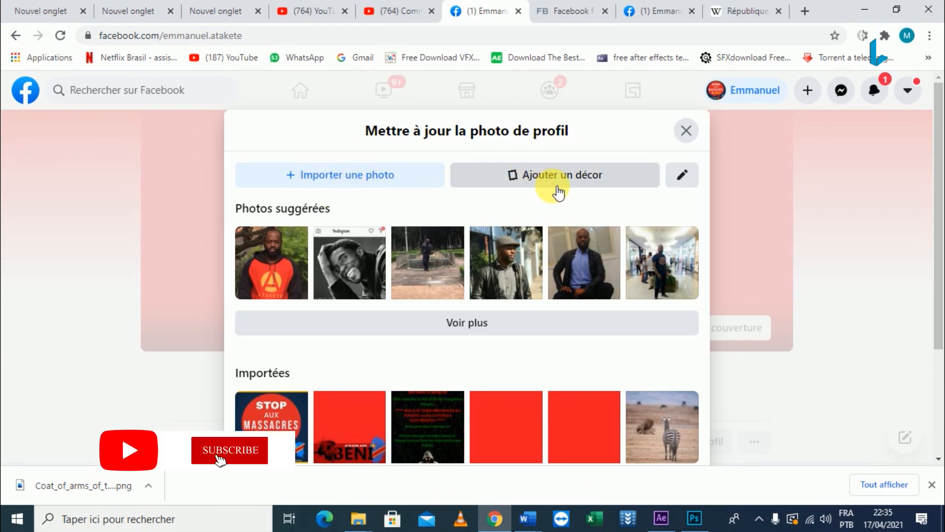
{"action": "left_click", "coordinate": [571, 177]}
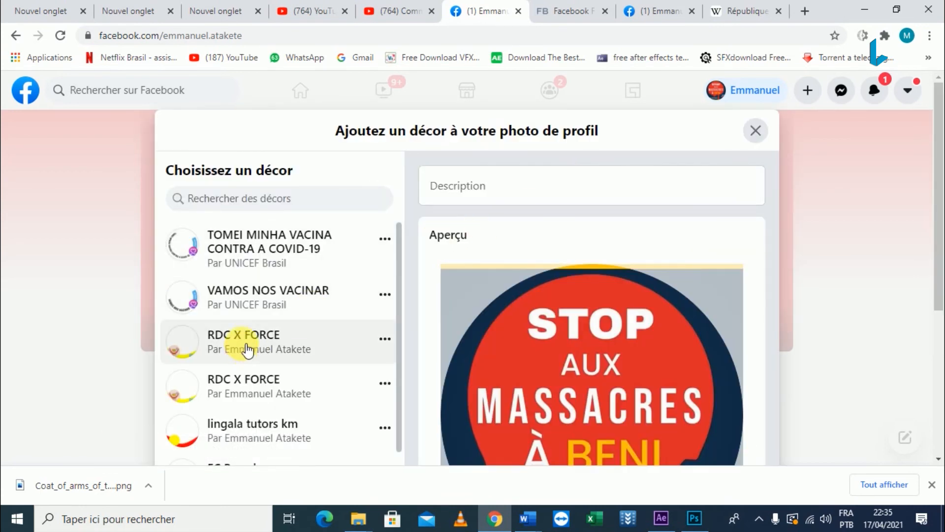
- Choose the RDC X FORCE frame for the profile photo and open the choices for when to return to the previous photo
{"action": "scroll", "coordinate": [247, 349], "scroll_direction": "down", "scroll_amount": 3}
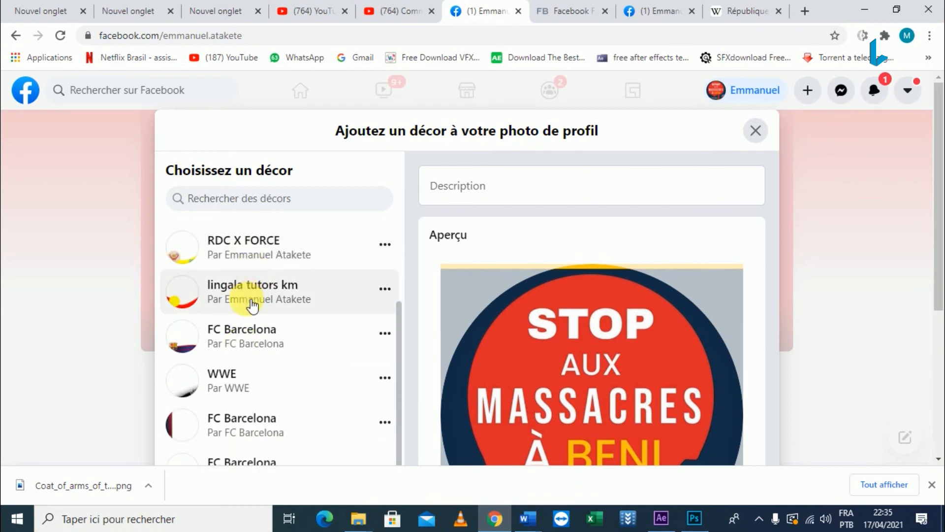
{"action": "left_click", "coordinate": [271, 256]}
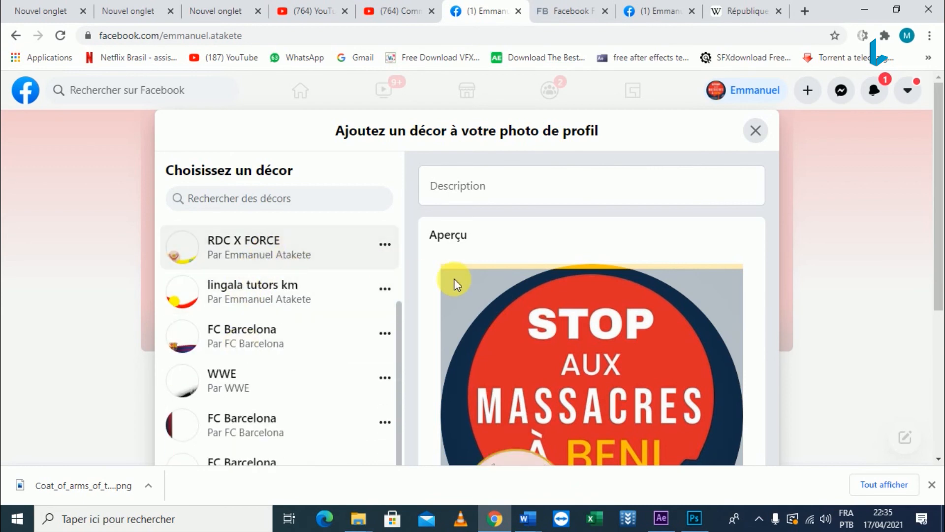
{"action": "scroll", "coordinate": [516, 314], "scroll_direction": "down", "scroll_amount": 1}
{"action": "scroll", "coordinate": [516, 416], "scroll_direction": "down", "scroll_amount": 3}
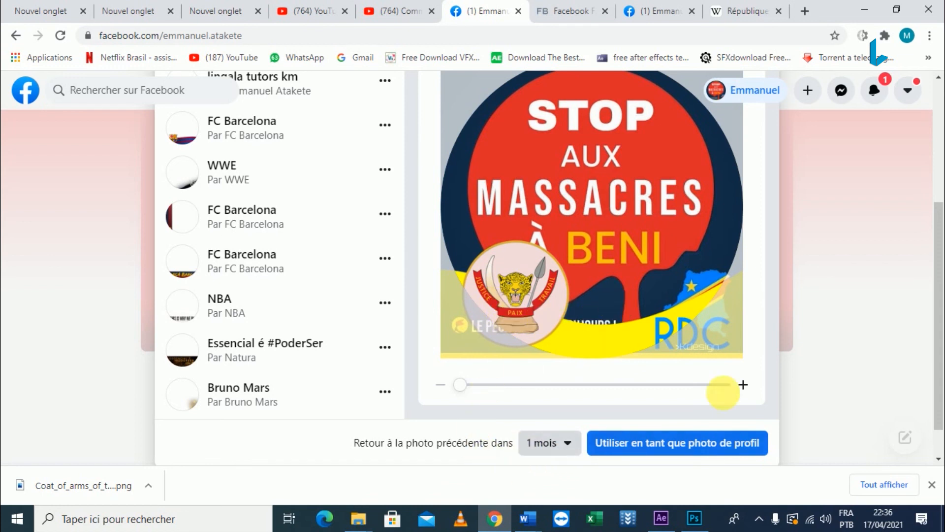
{"action": "scroll", "coordinate": [749, 350], "scroll_direction": "down", "scroll_amount": 1}
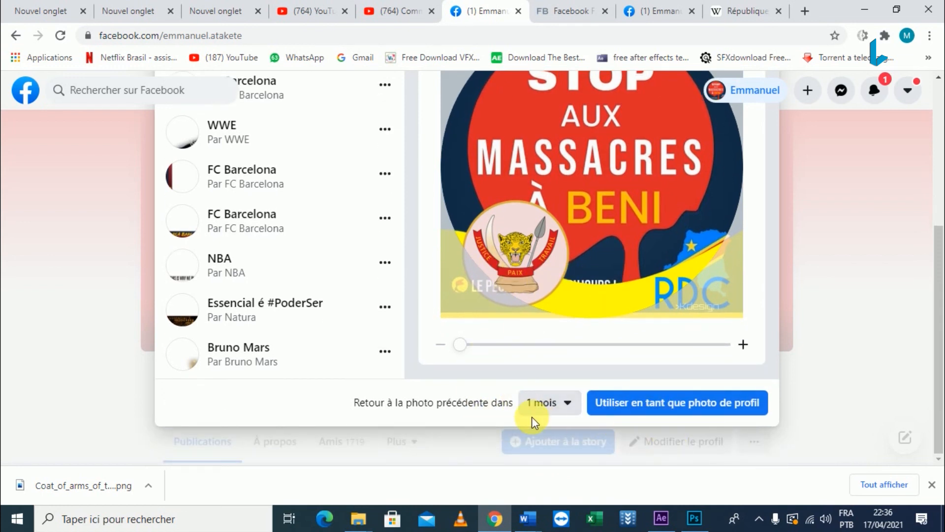
{"action": "left_click", "coordinate": [574, 411]}
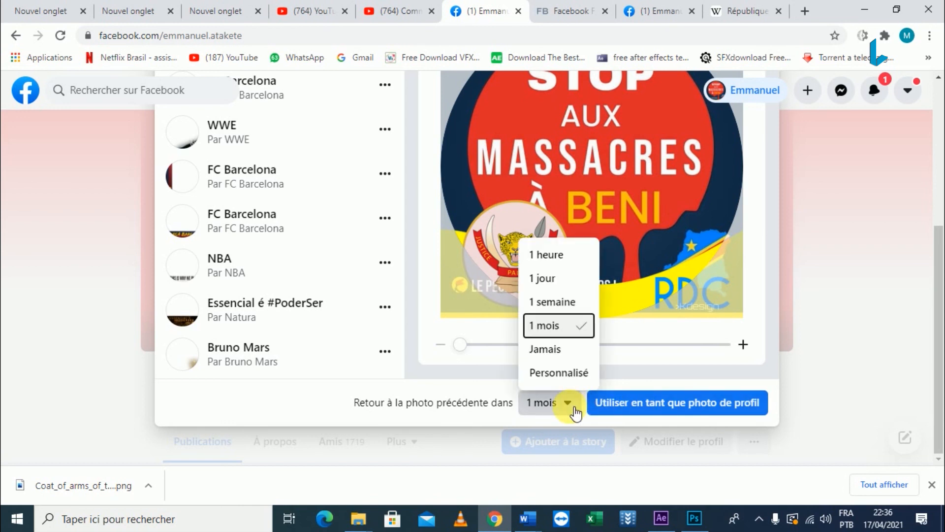